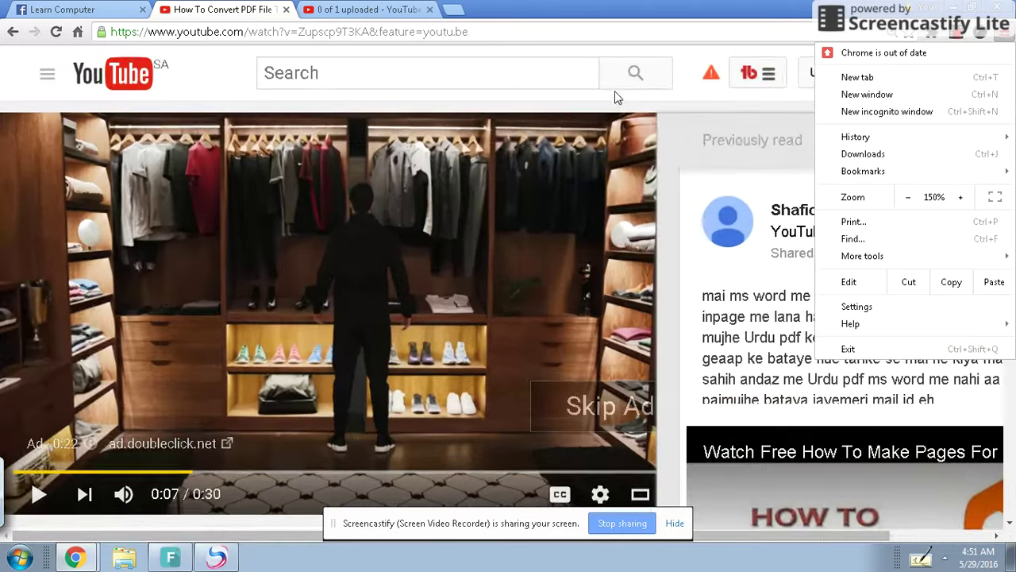
click(671, 149)
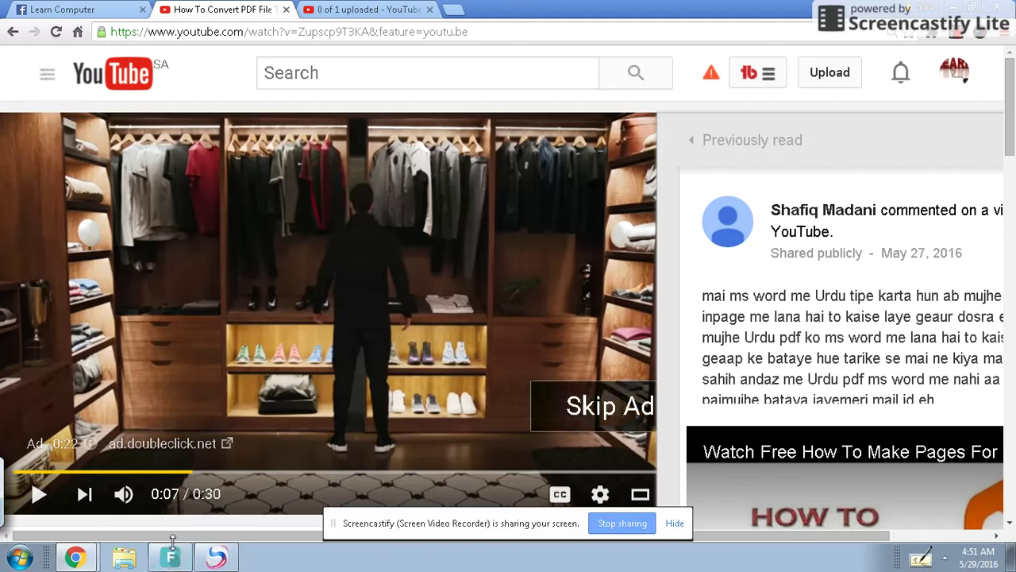
drag(175, 537, 274, 537)
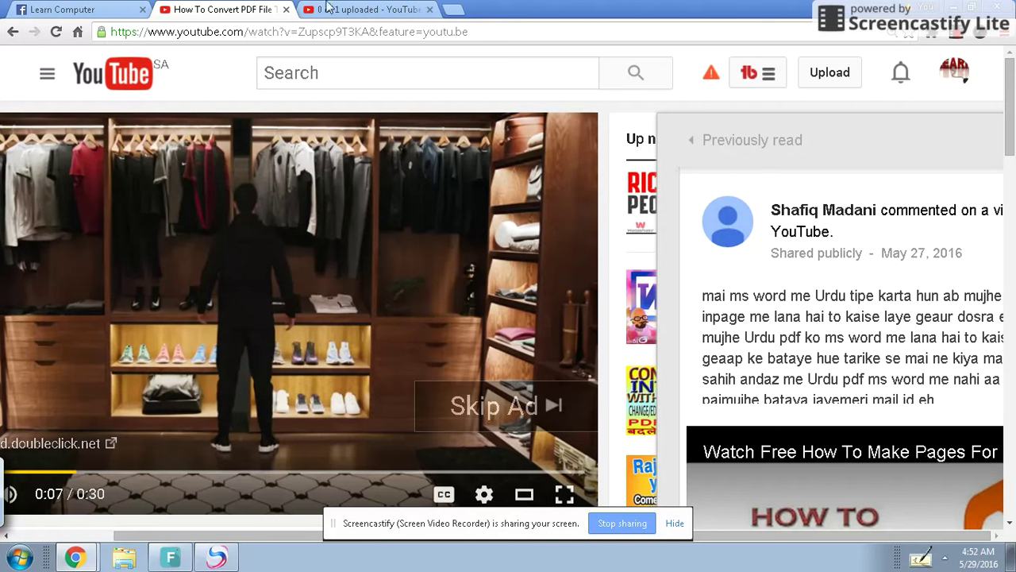
- Open the Blogger dashboard in a new tab by way of the Google home page's list of apps
click(449, 11)
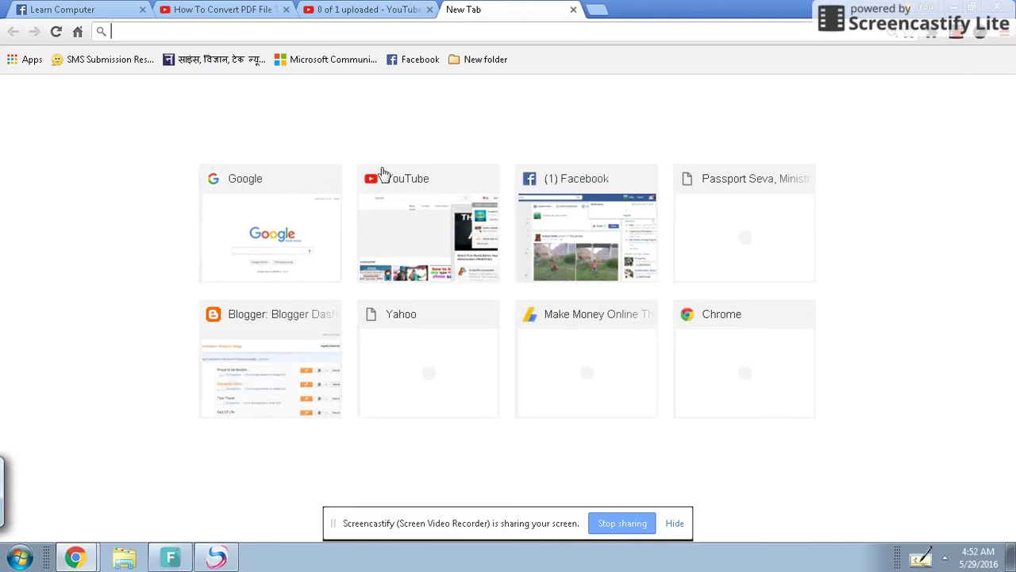
click(276, 220)
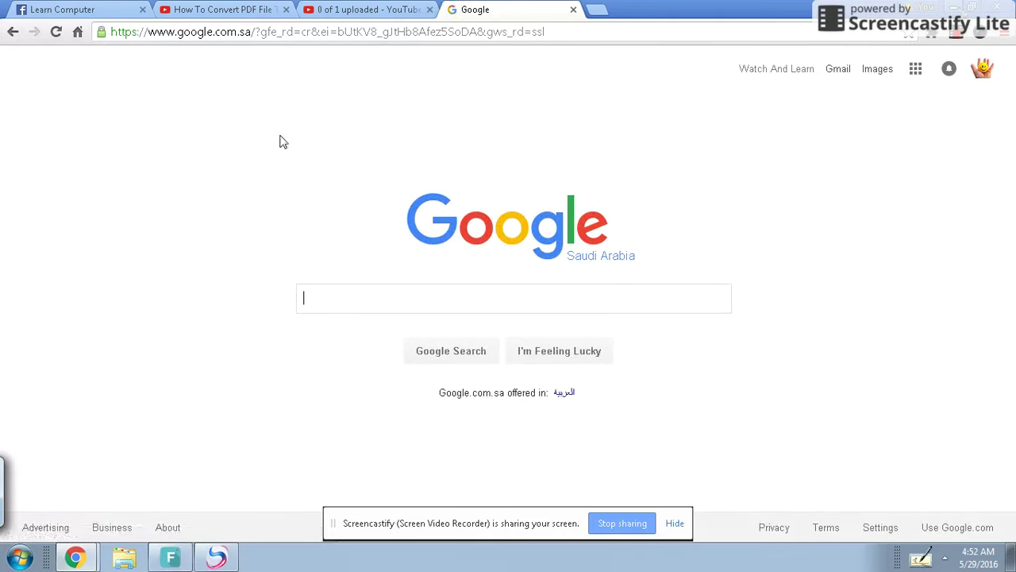
click(917, 70)
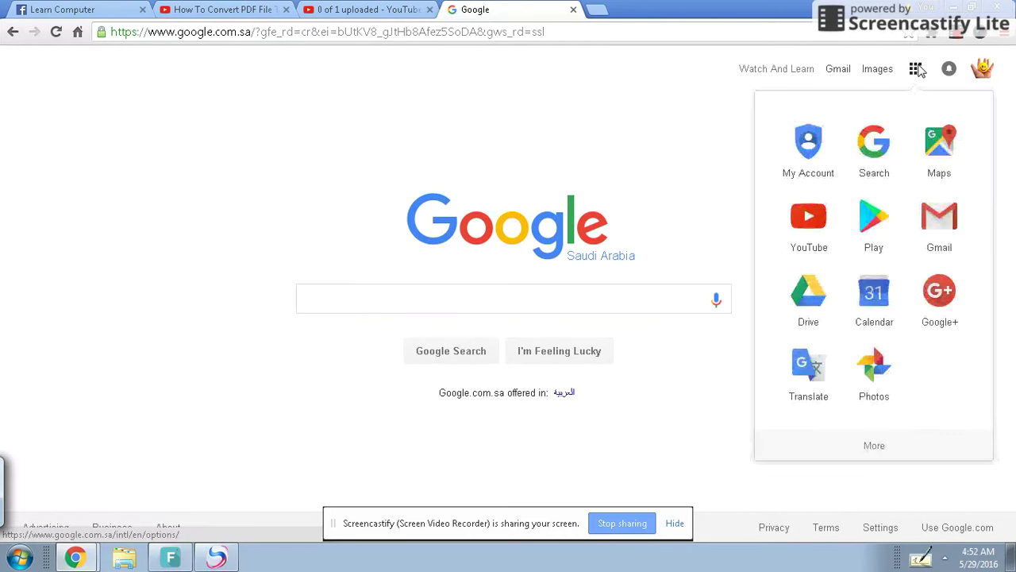
scroll(967, 341, down, 3)
click(950, 346)
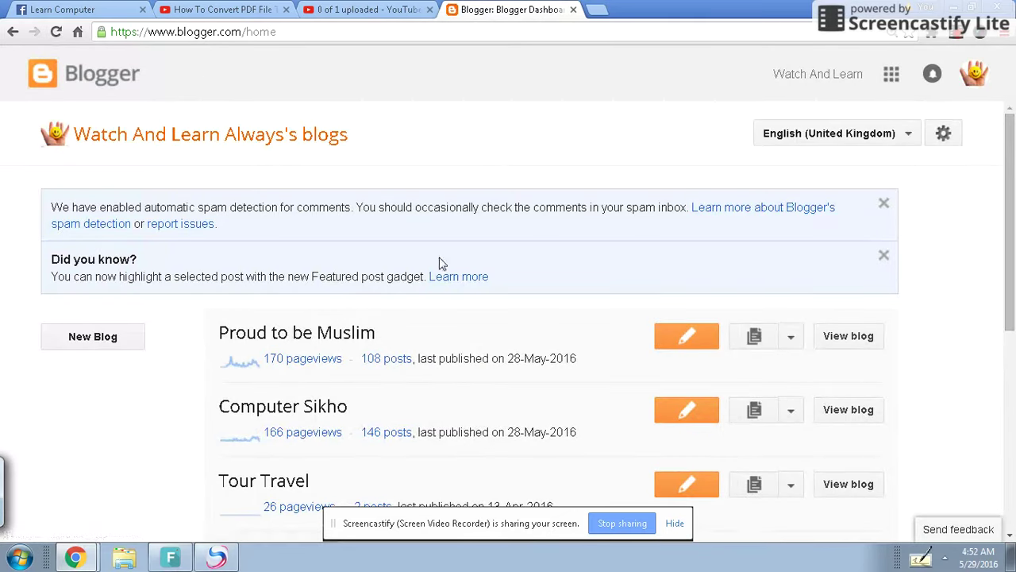
click(957, 9)
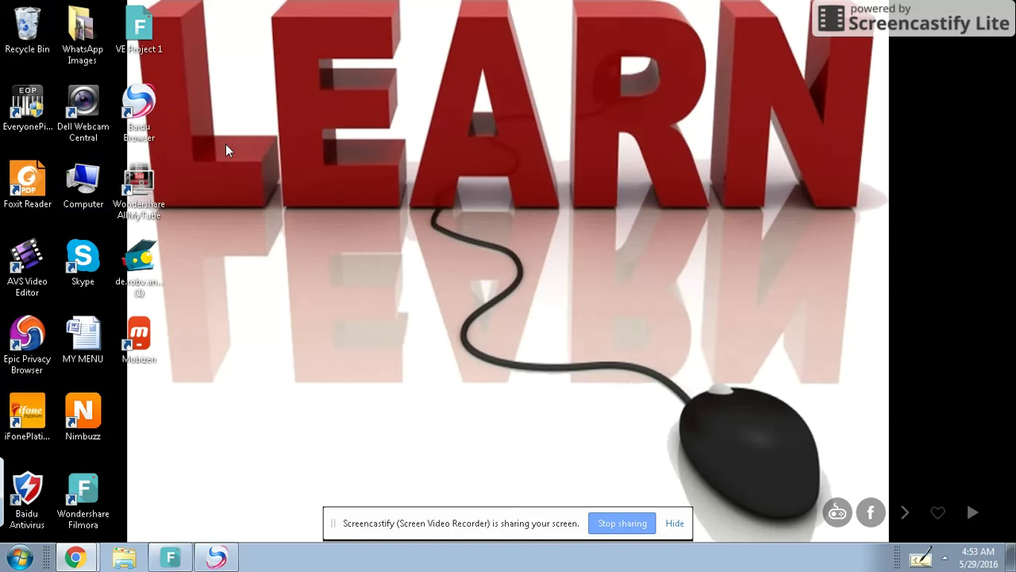
mouse_move(76, 558)
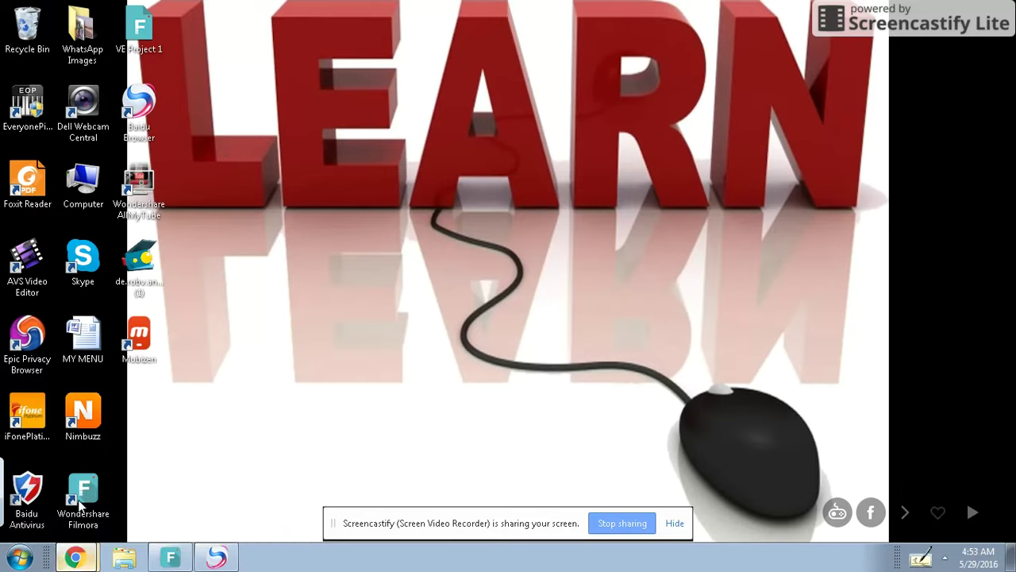
click(79, 498)
- Open the Computer Sikho blog and start a new blank post in Compose mode
scroll(352, 420, down, 1)
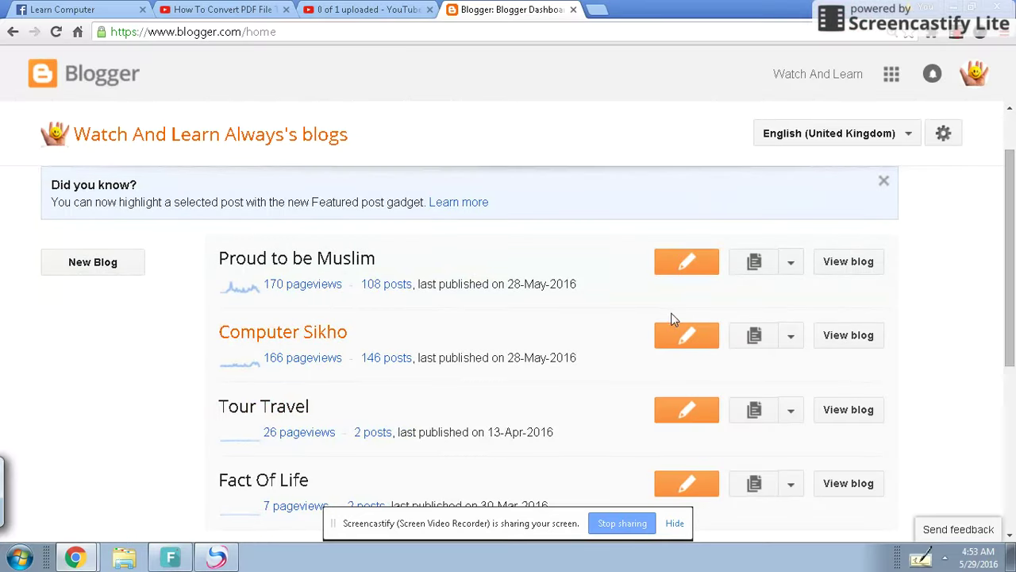
click(267, 339)
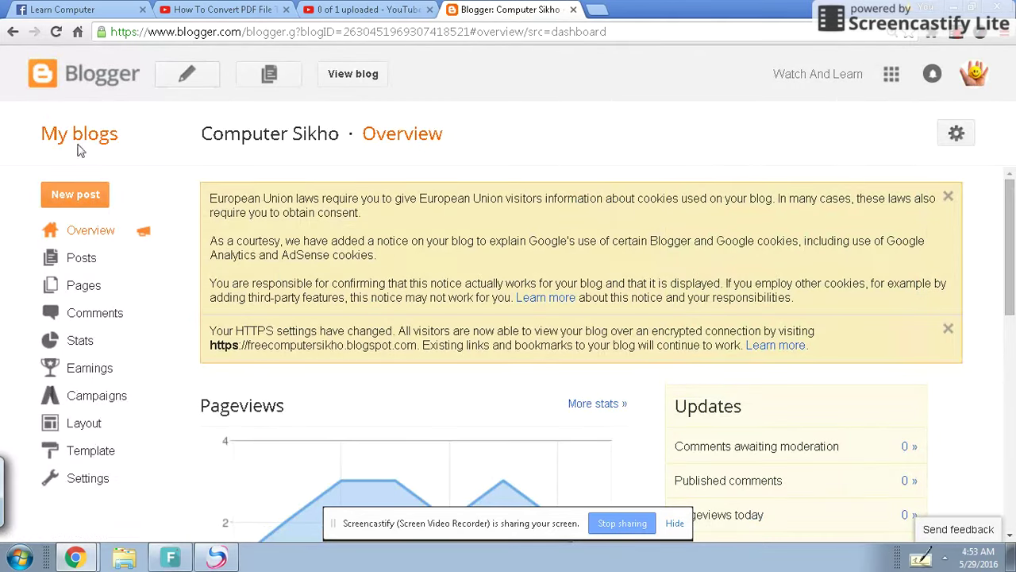
click(188, 76)
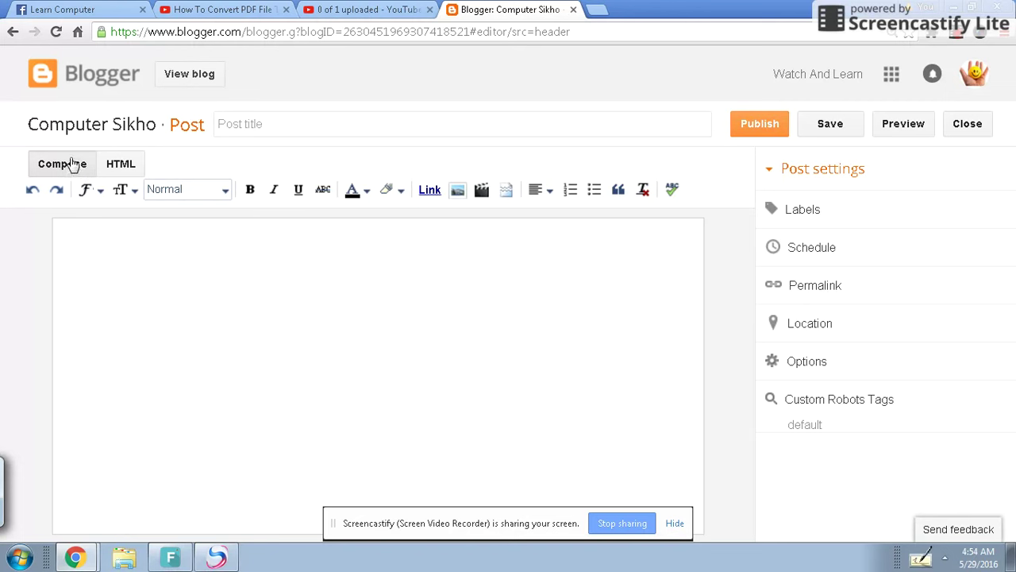
click(247, 123)
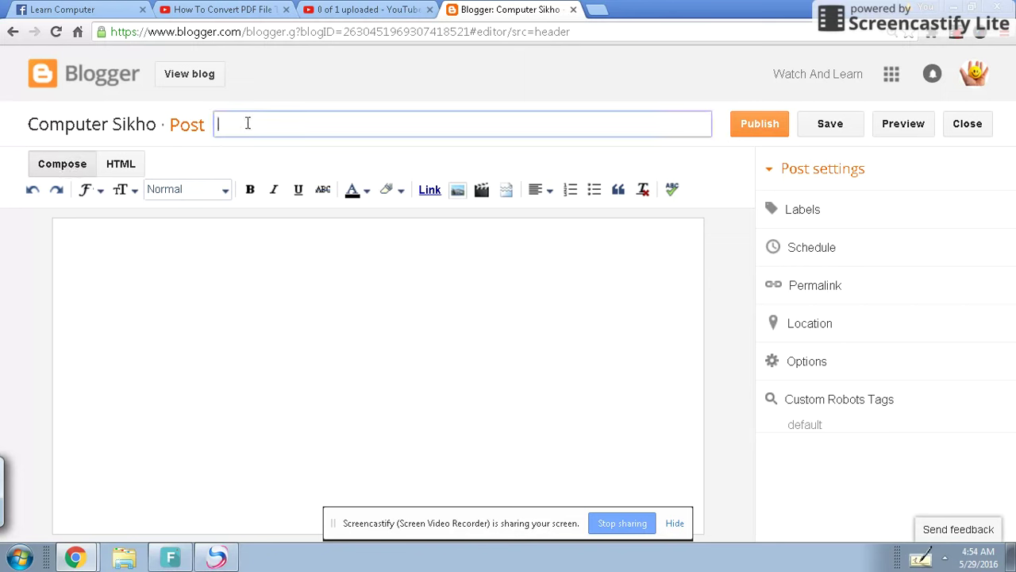
click(51, 171)
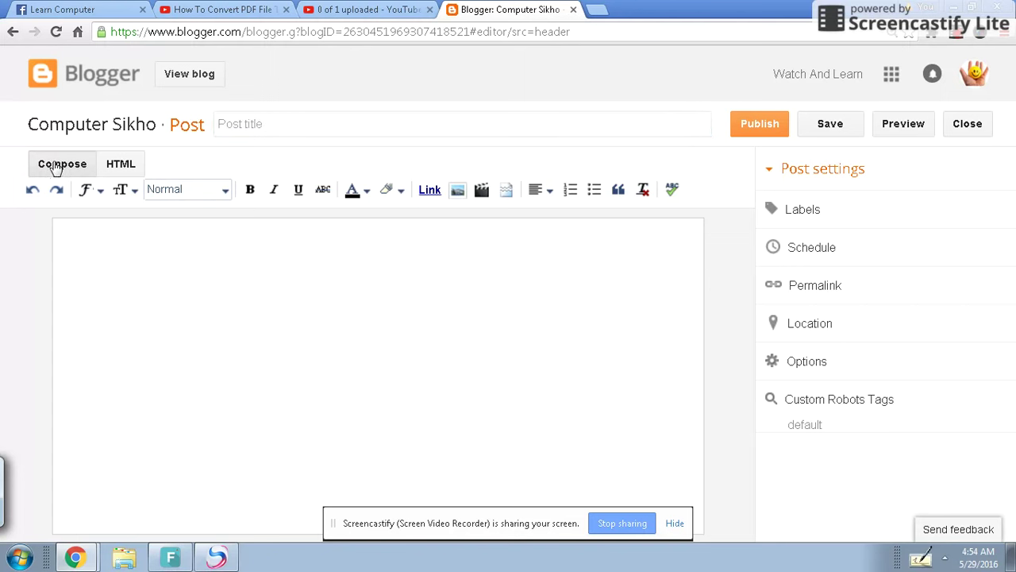
click(141, 250)
click(380, 17)
click(513, 10)
click(230, 10)
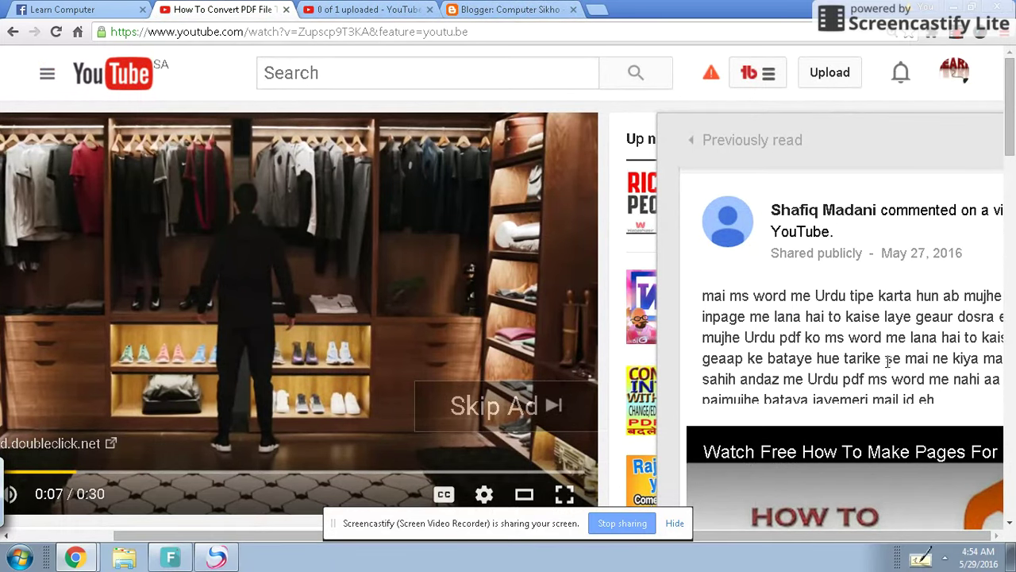
click(365, 10)
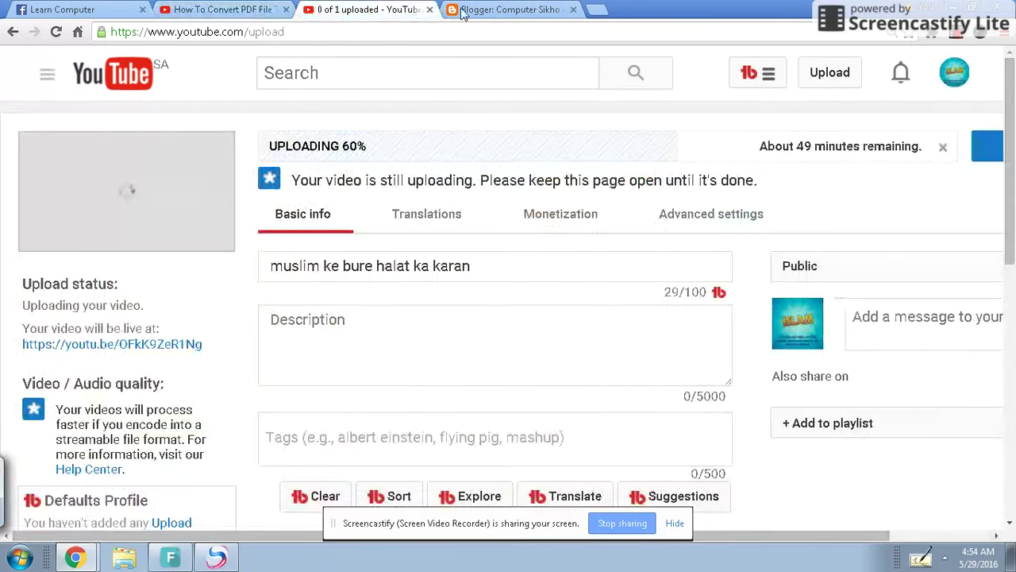
click(524, 9)
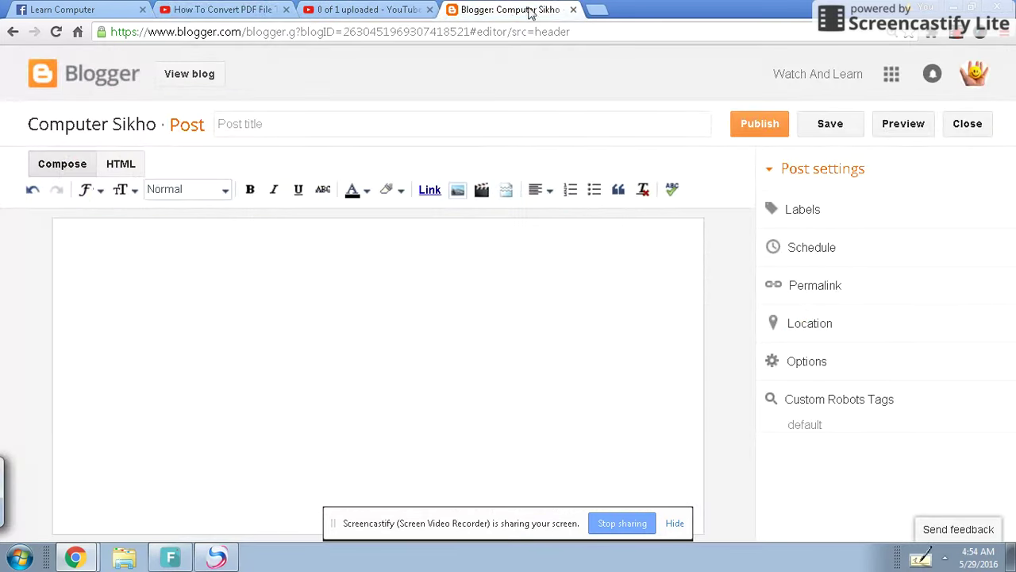
- Close the Blogger post page and open a new blank browser tab
click(573, 10)
click(455, 11)
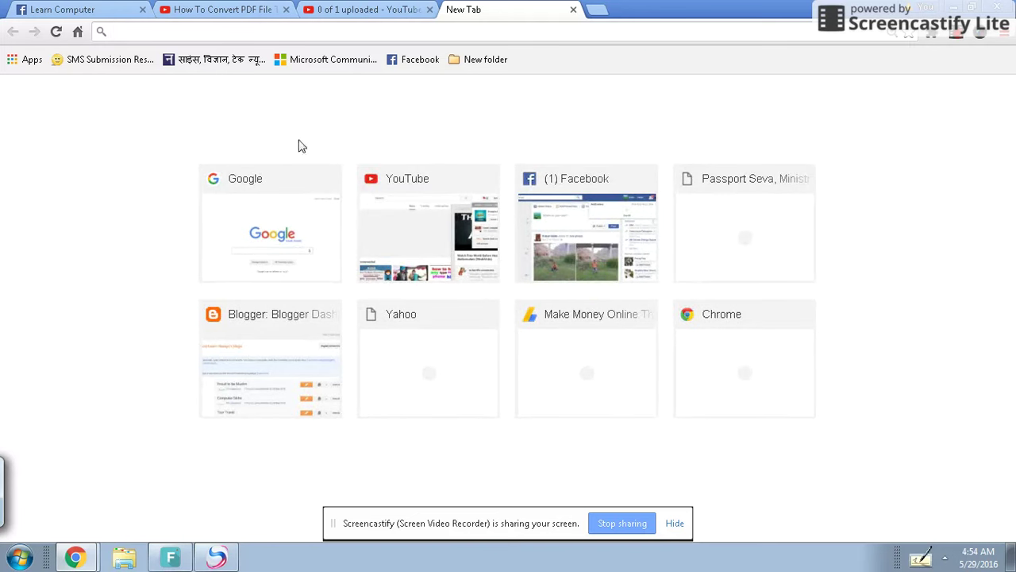
click(234, 221)
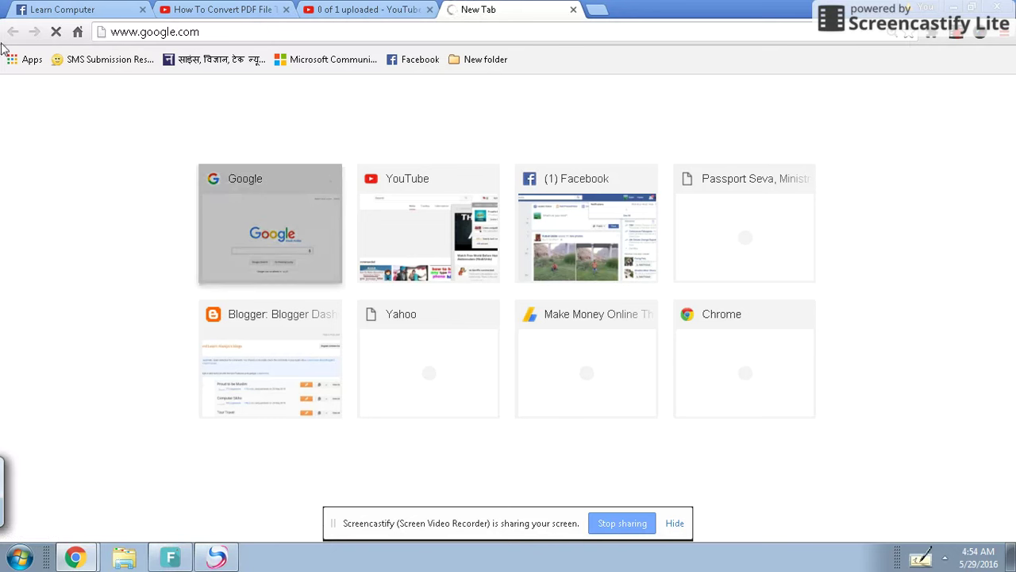
click(20, 63)
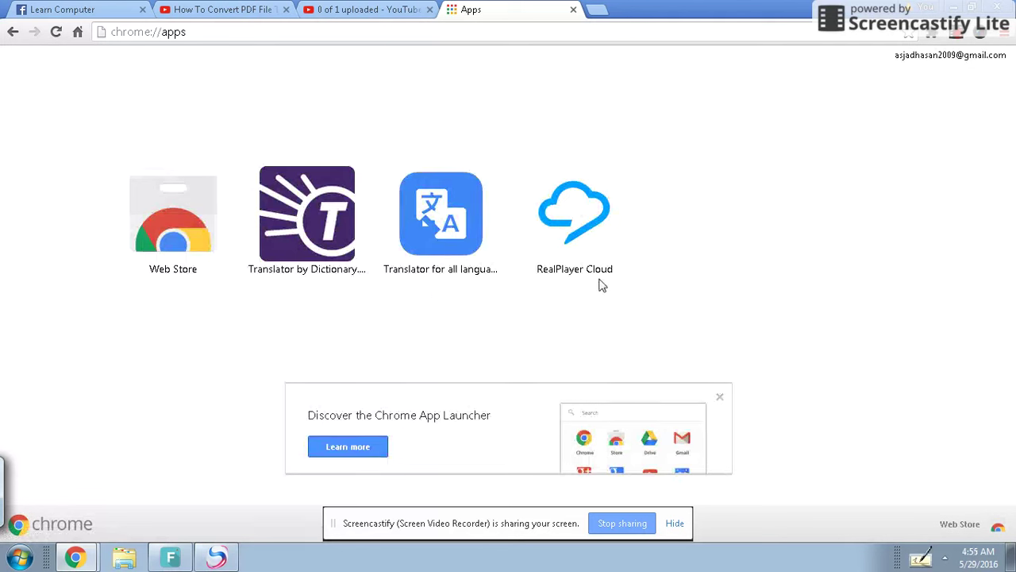
click(10, 35)
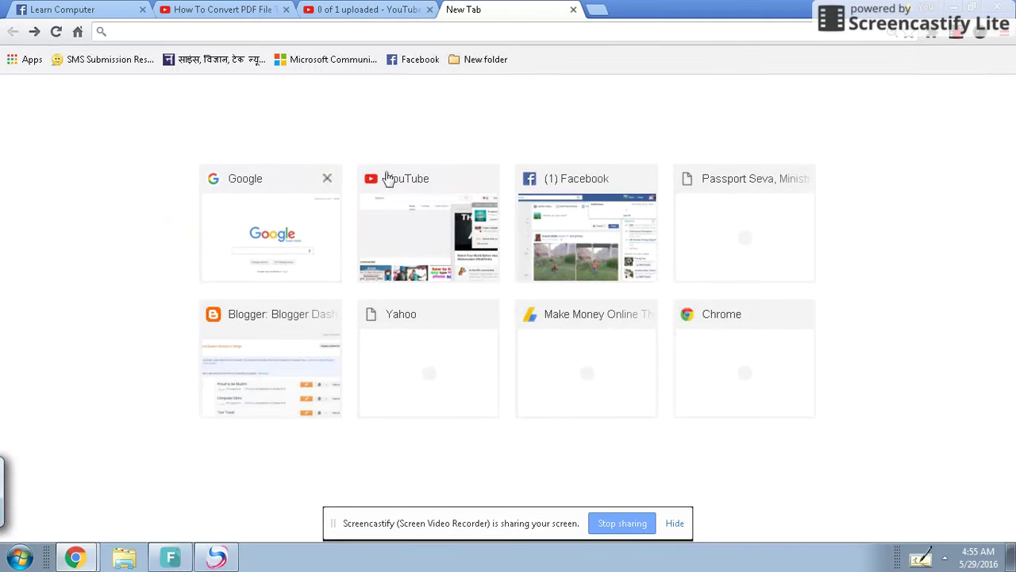
- Go to the Google home page and open Drive from Google's list of apps
click(276, 216)
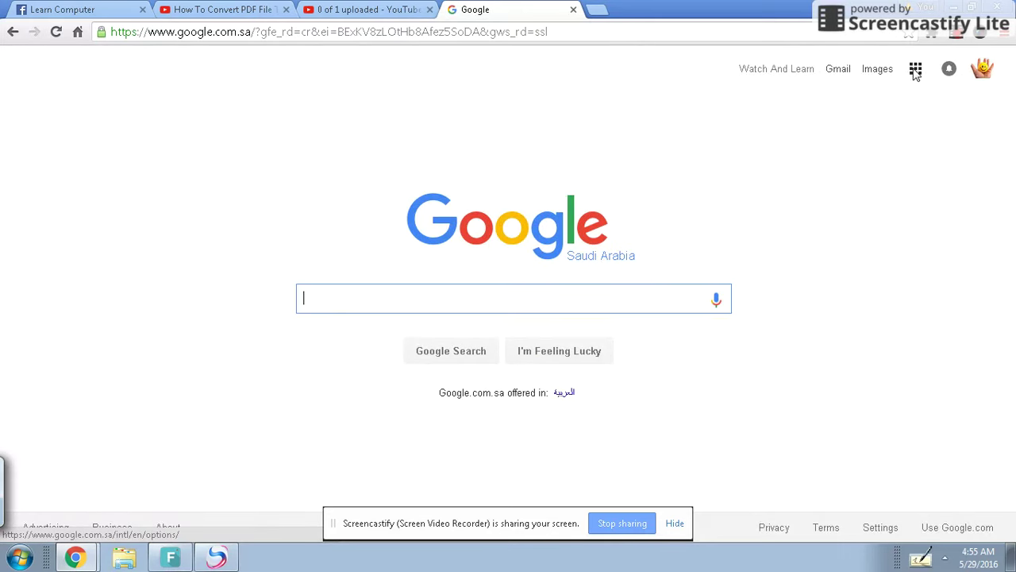
click(915, 70)
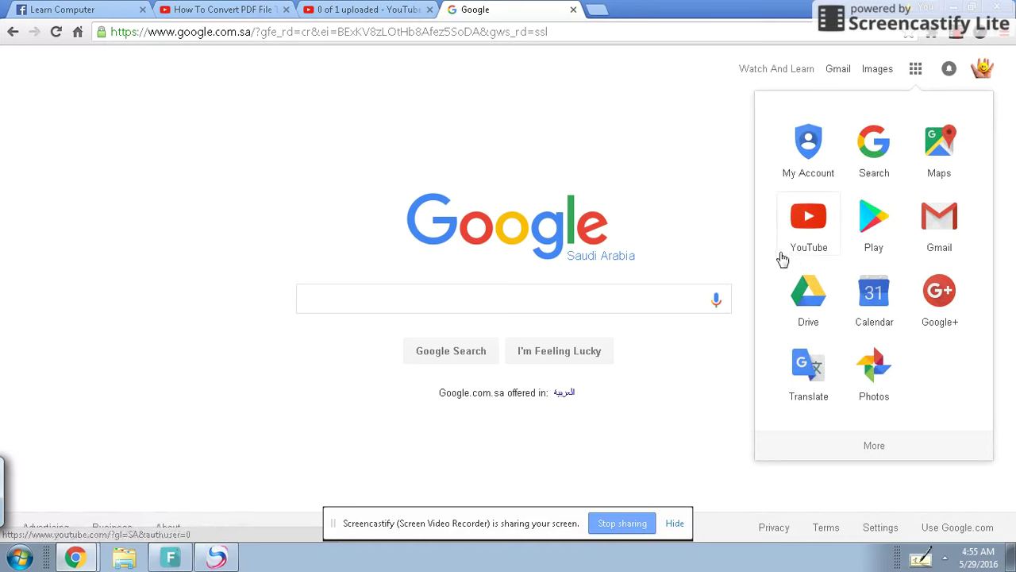
click(810, 304)
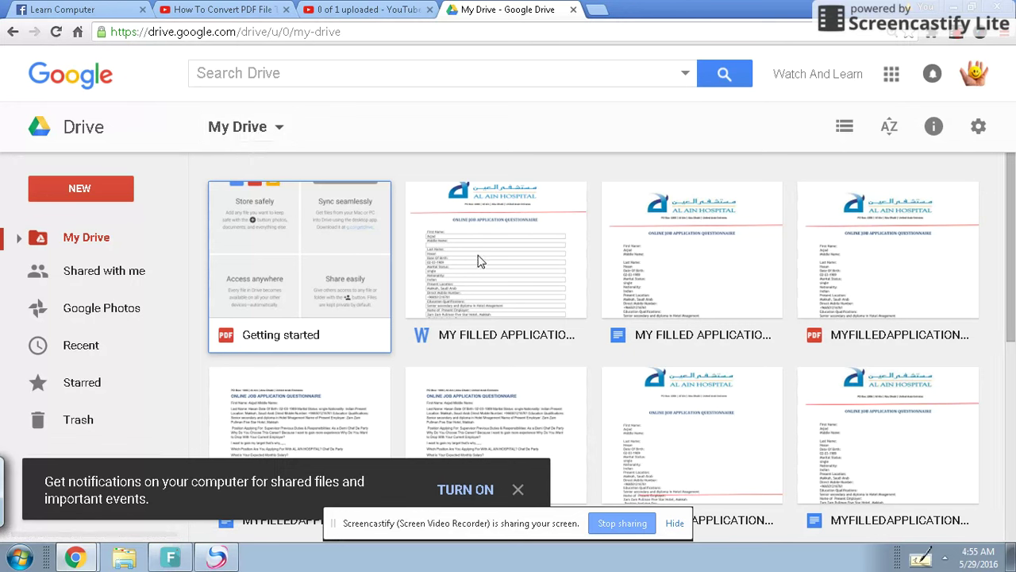
- Look through the files in My Drive and dismiss the offer to turn on notifications
scroll(338, 311, down, 4)
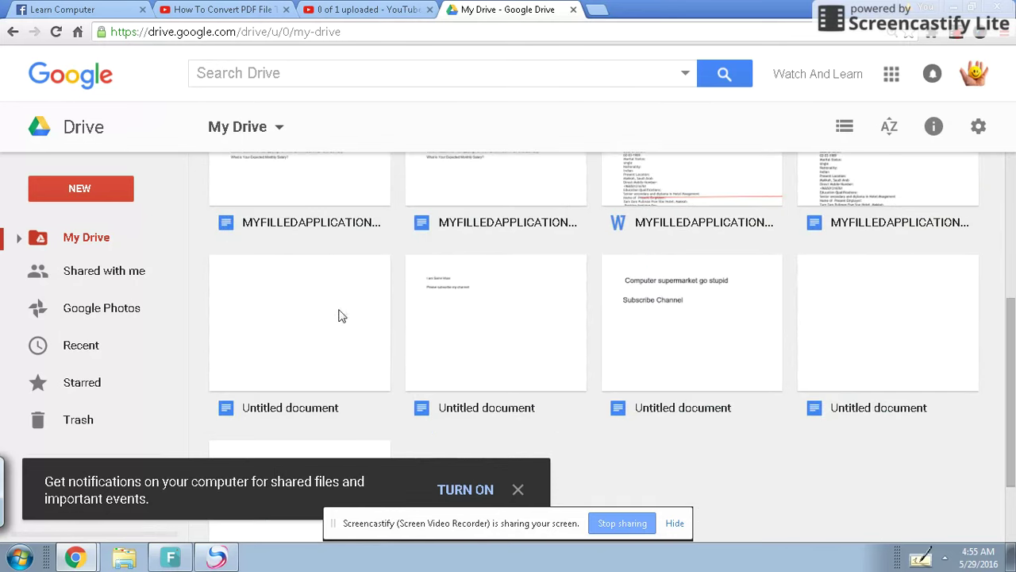
click(515, 489)
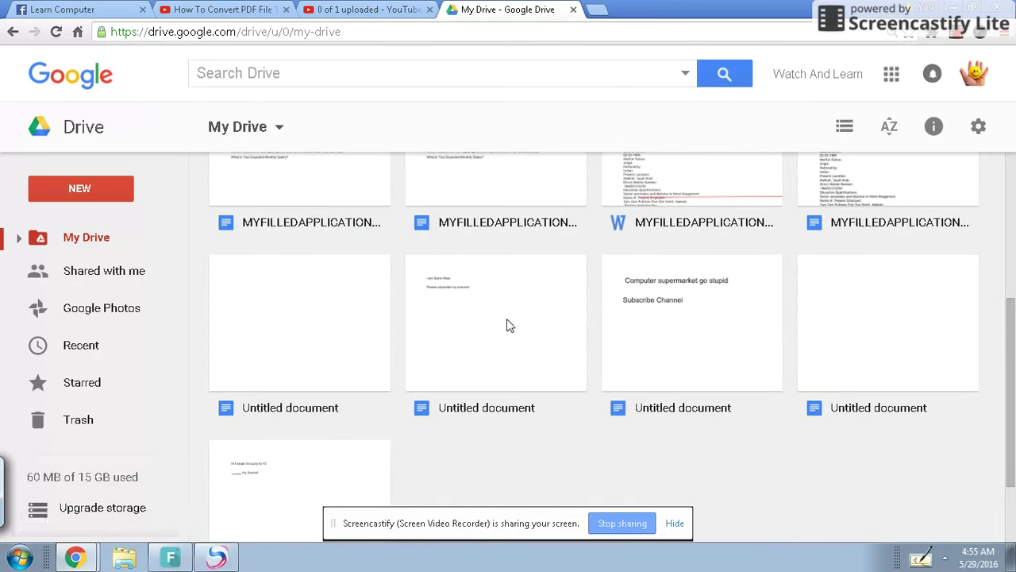
scroll(381, 337, up, 5)
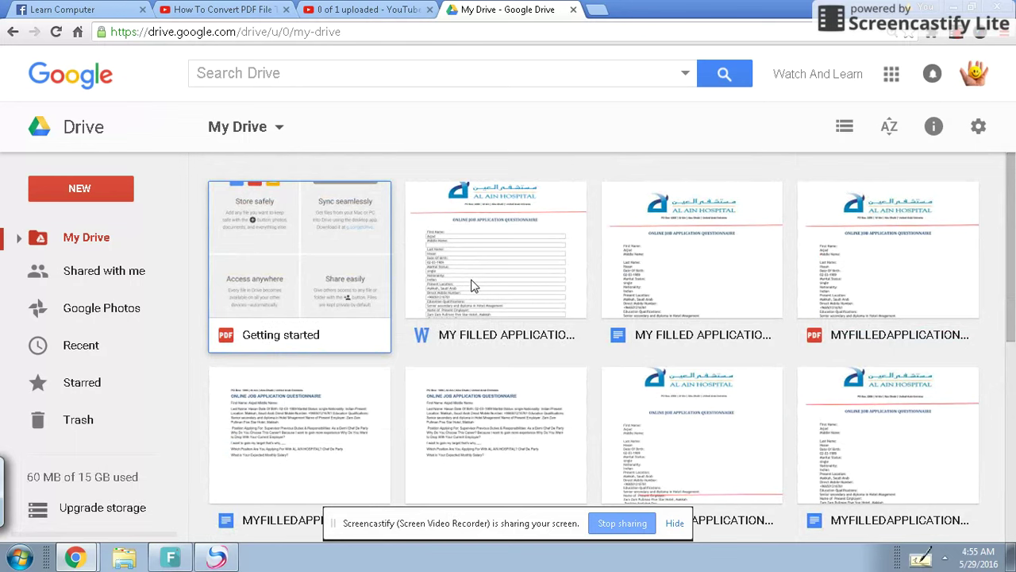
- Upload the file MY FILLED APPLICATION FORM from My Documents on Local Disk (D:) to Drive and dismiss the upload notice
click(86, 188)
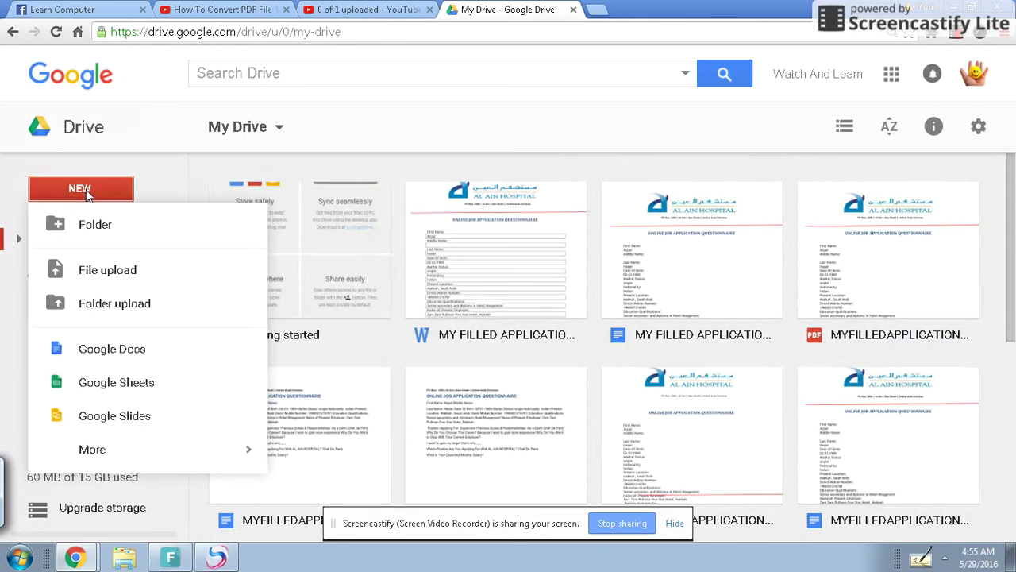
click(111, 270)
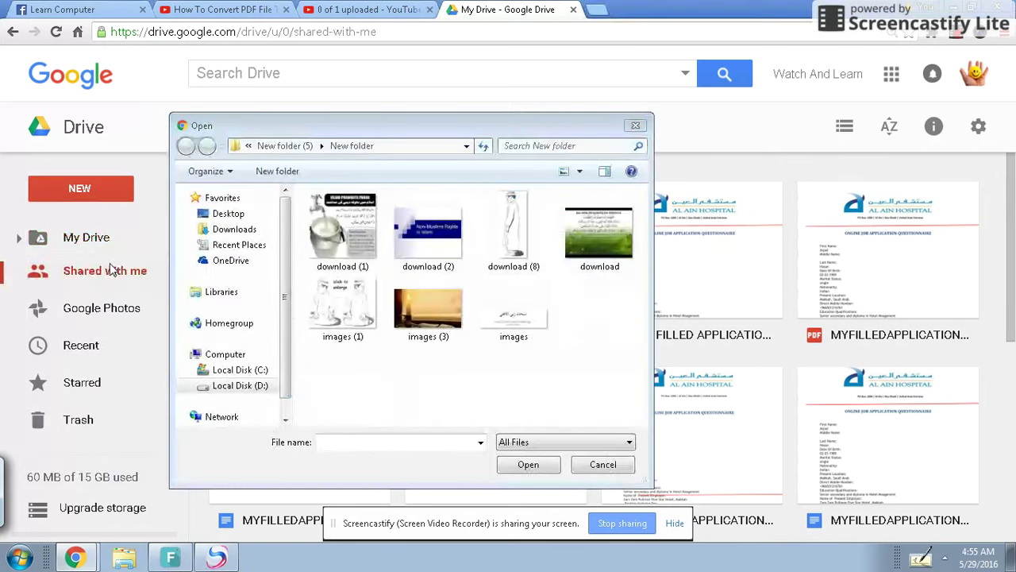
click(247, 390)
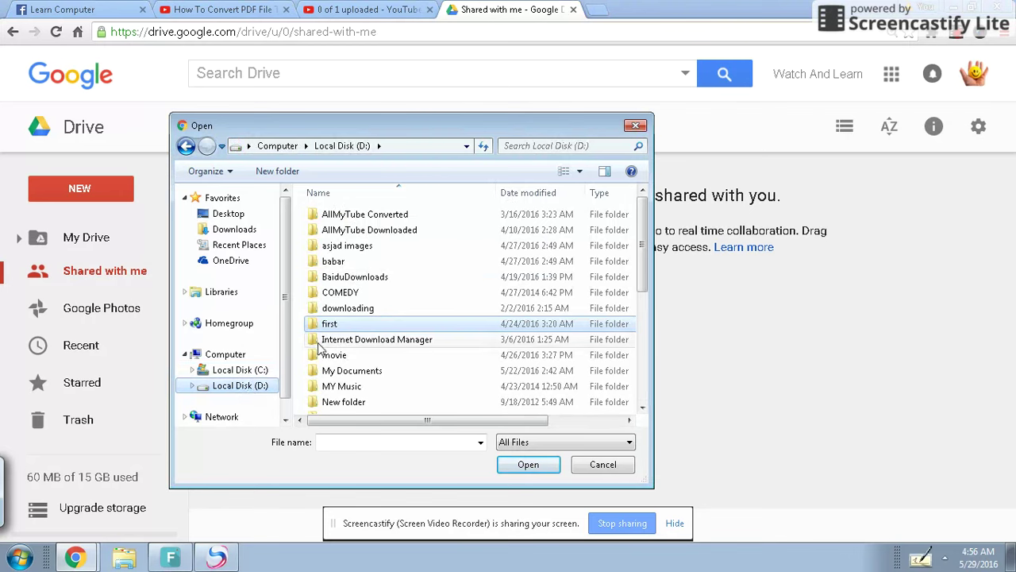
double_click(352, 375)
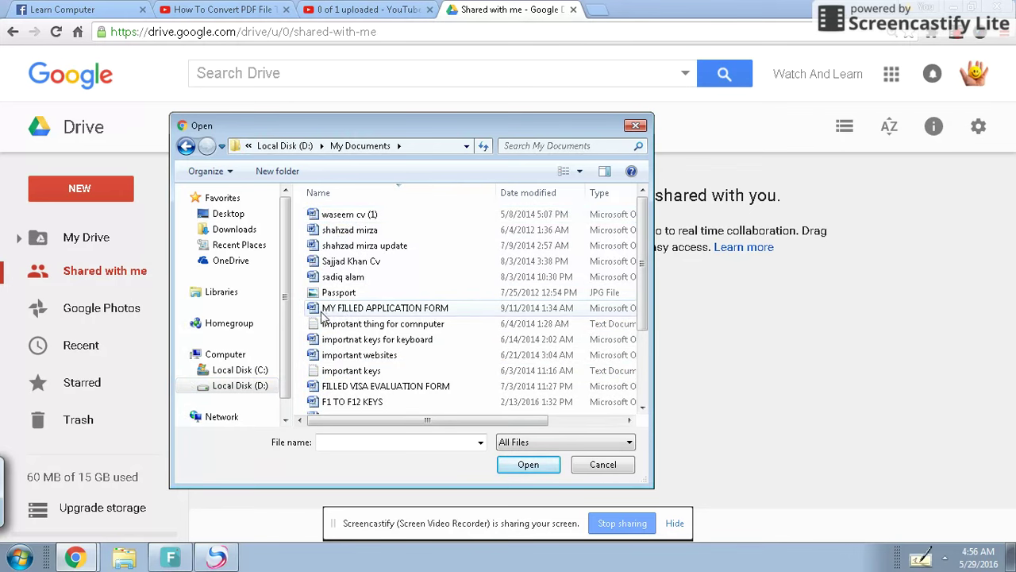
double_click(365, 309)
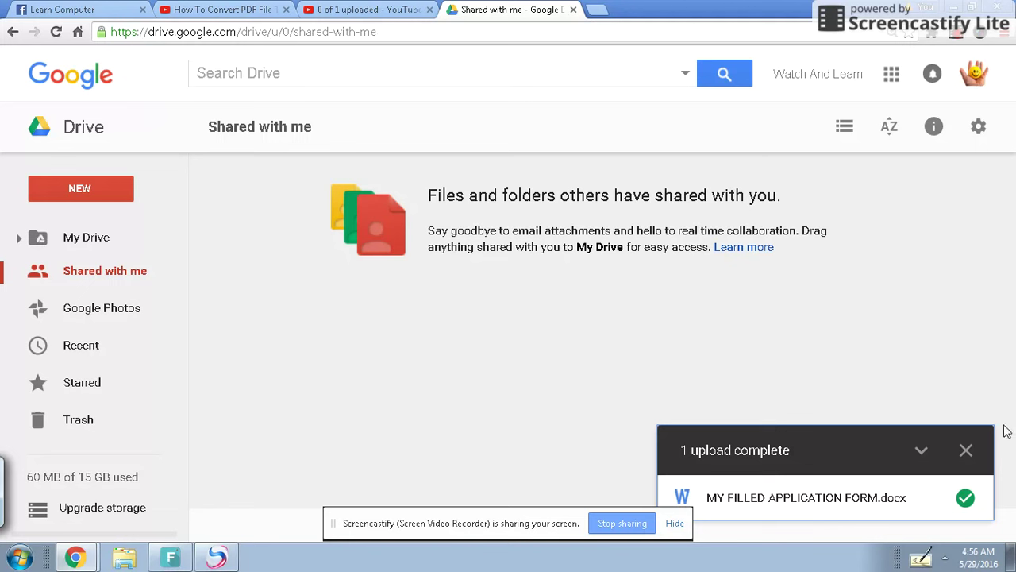
click(966, 451)
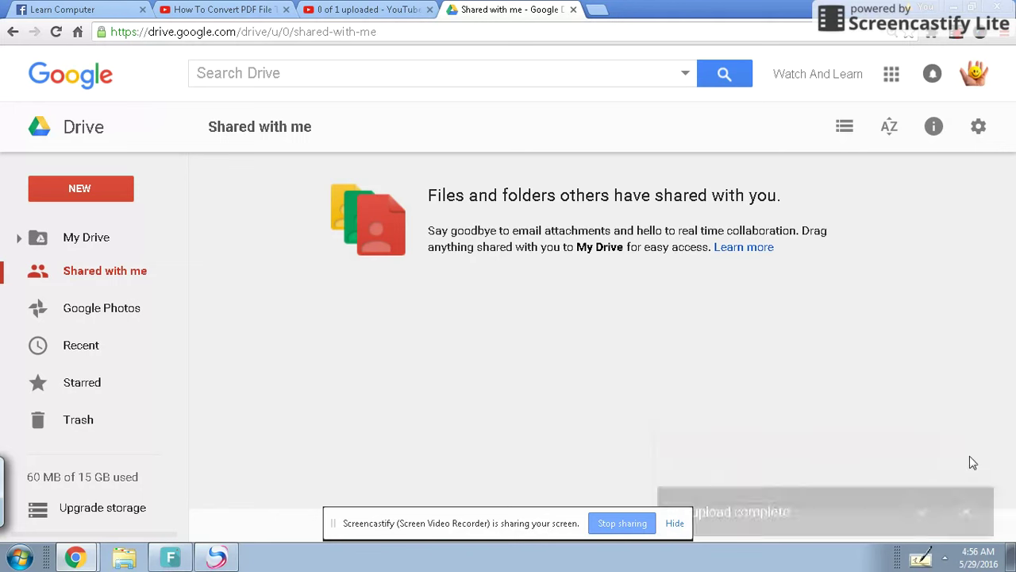
- Switch the Shared with me page from grid view to list view
click(844, 127)
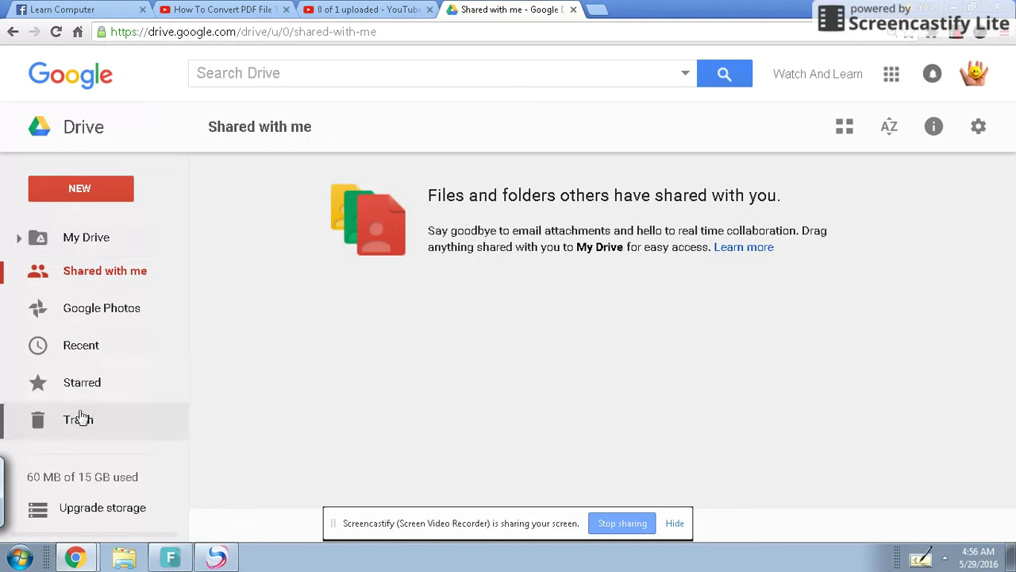
click(865, 36)
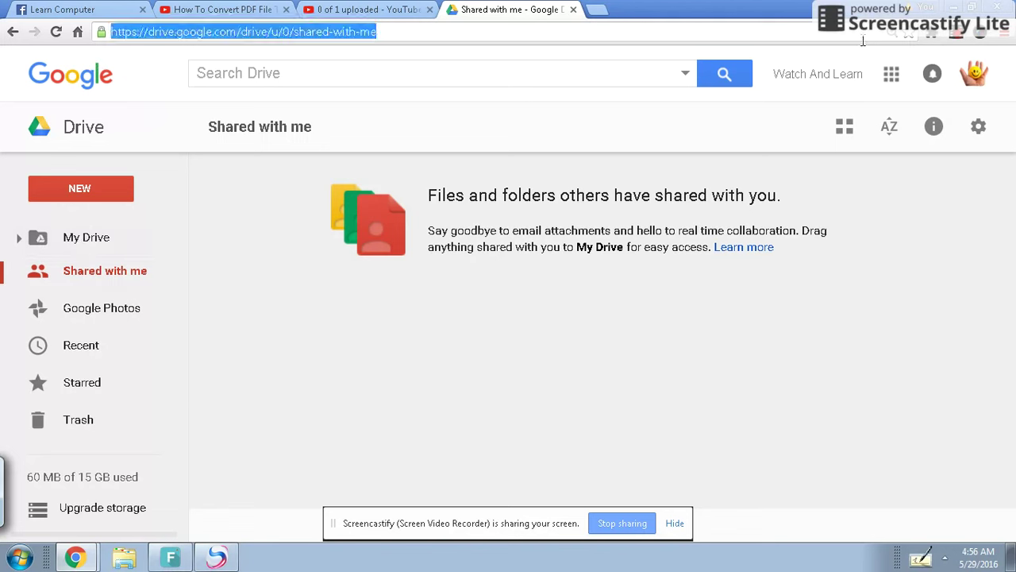
click(151, 70)
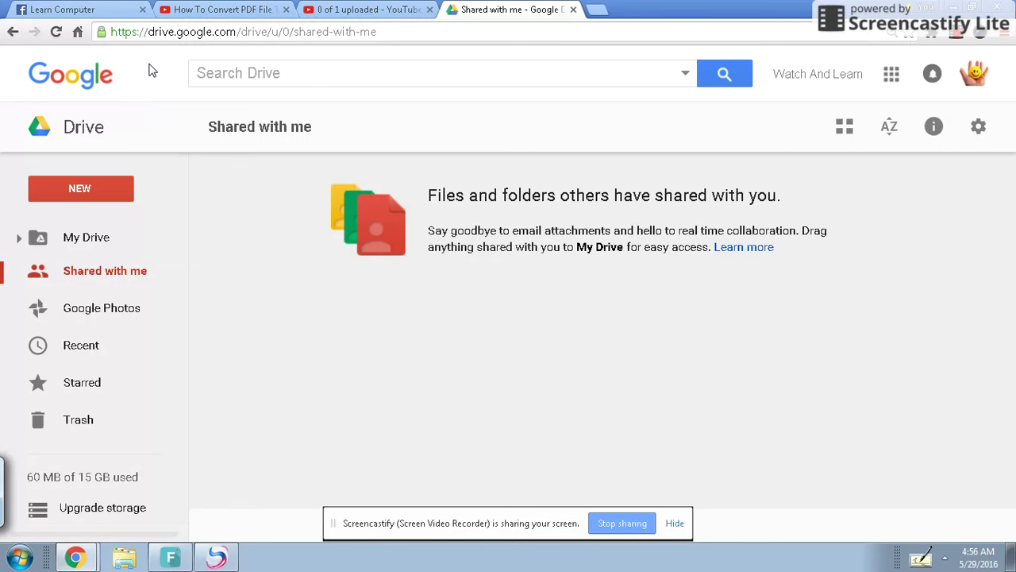
- View the advanced search options of Drive and close them without running a search
click(686, 78)
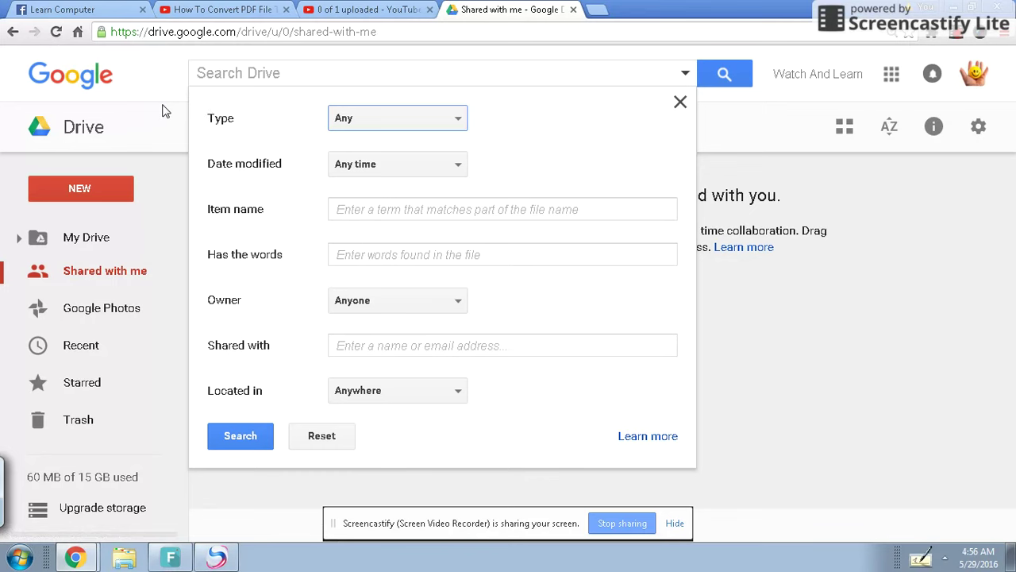
click(162, 111)
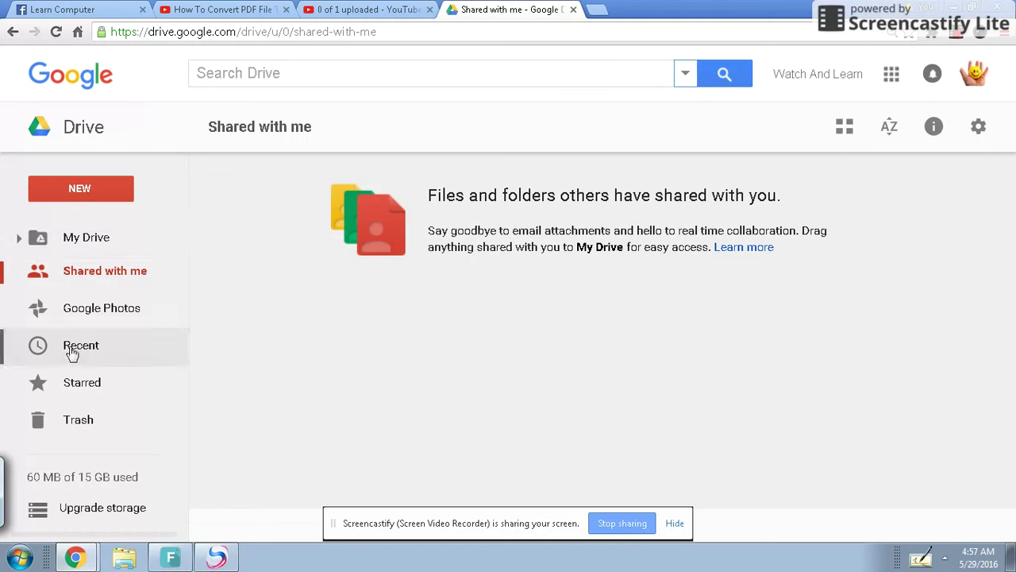
mouse_move(95, 476)
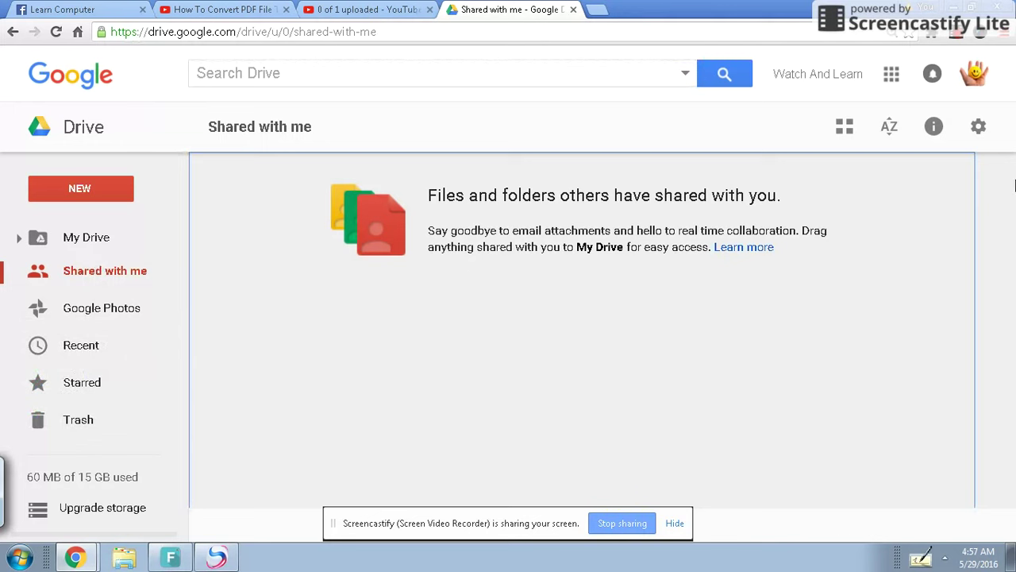
- From Drive's general settings, go to the account's language settings and open the default language for editing
click(979, 133)
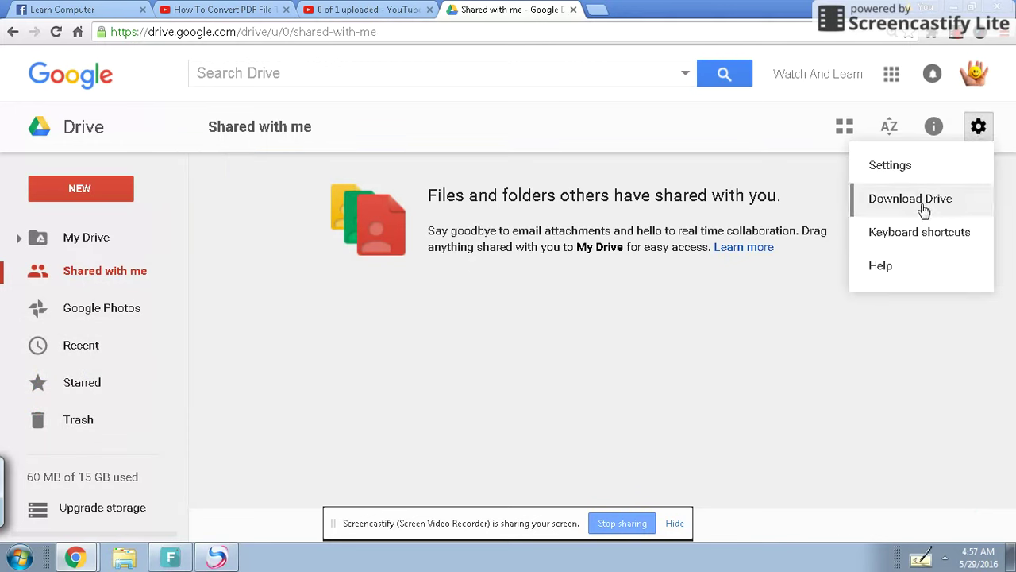
click(920, 167)
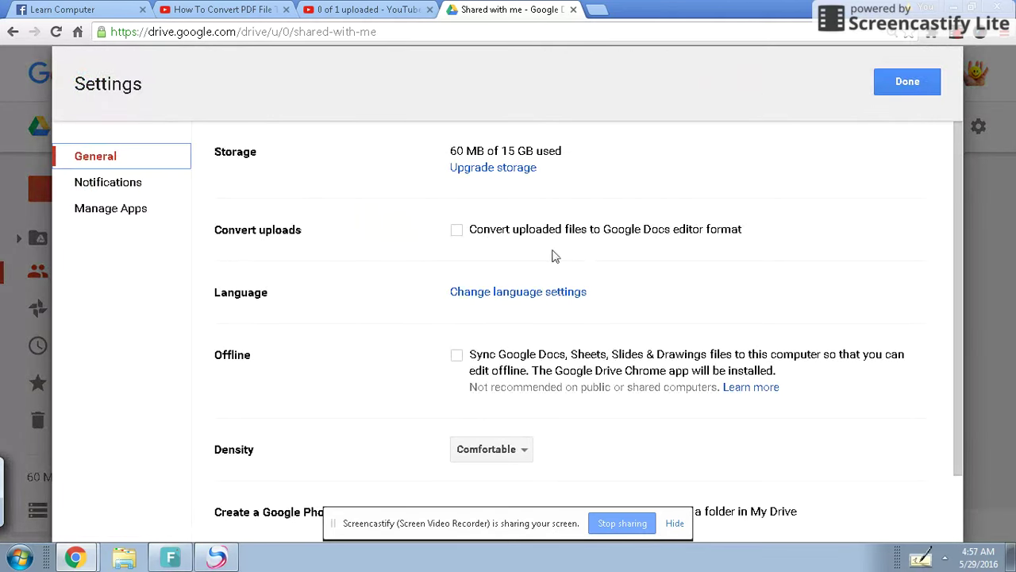
click(513, 295)
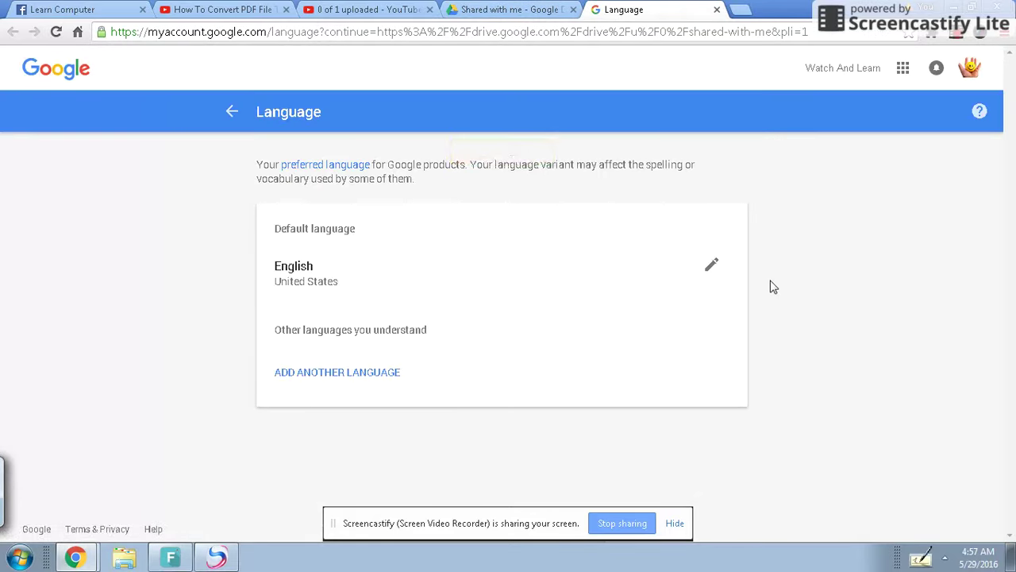
click(711, 266)
click(711, 270)
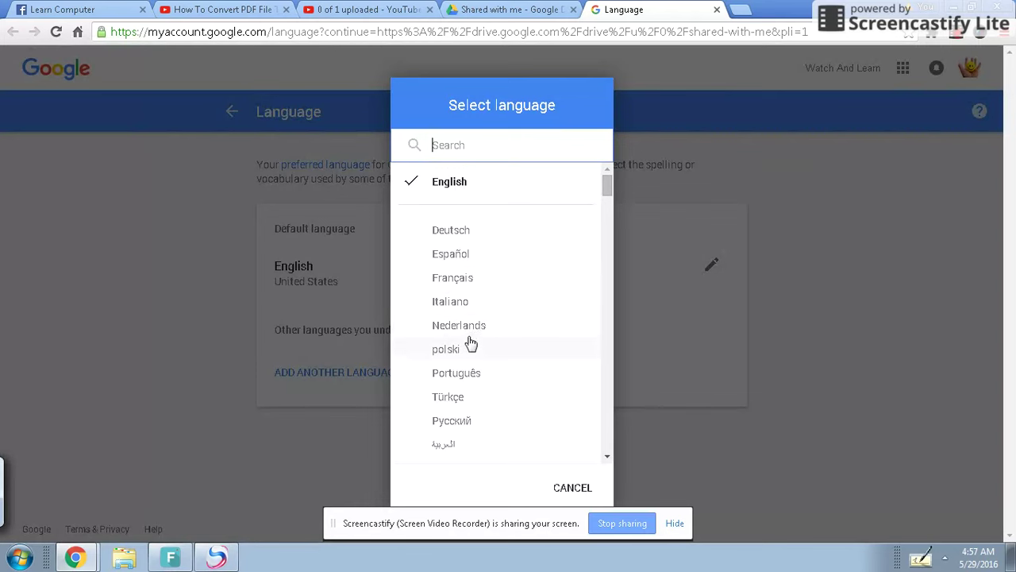
- Look through the list of languages available as the default language
scroll(469, 340, down, 18)
scroll(470, 340, down, 15)
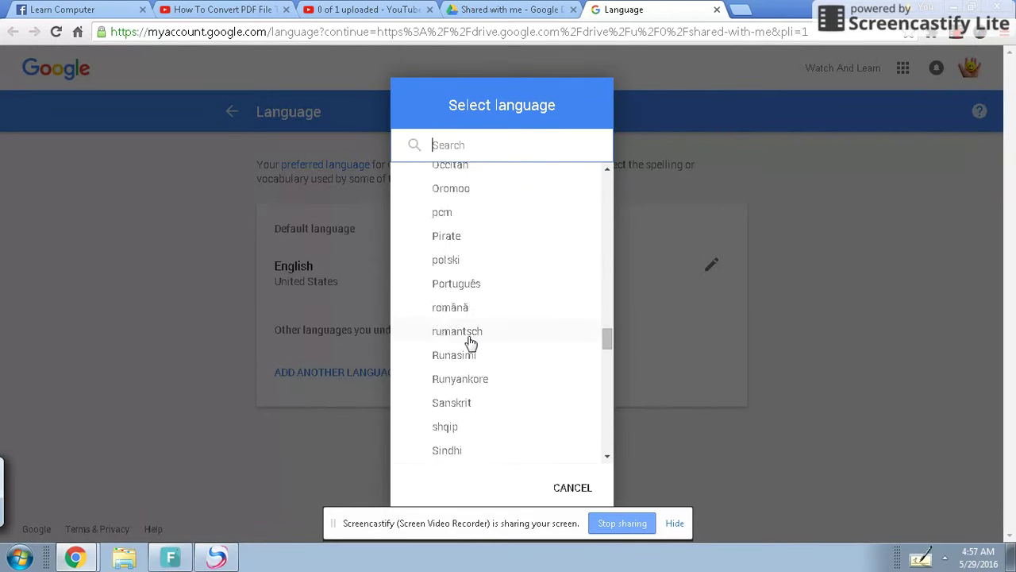
scroll(469, 340, down, 7)
scroll(469, 341, up, 4)
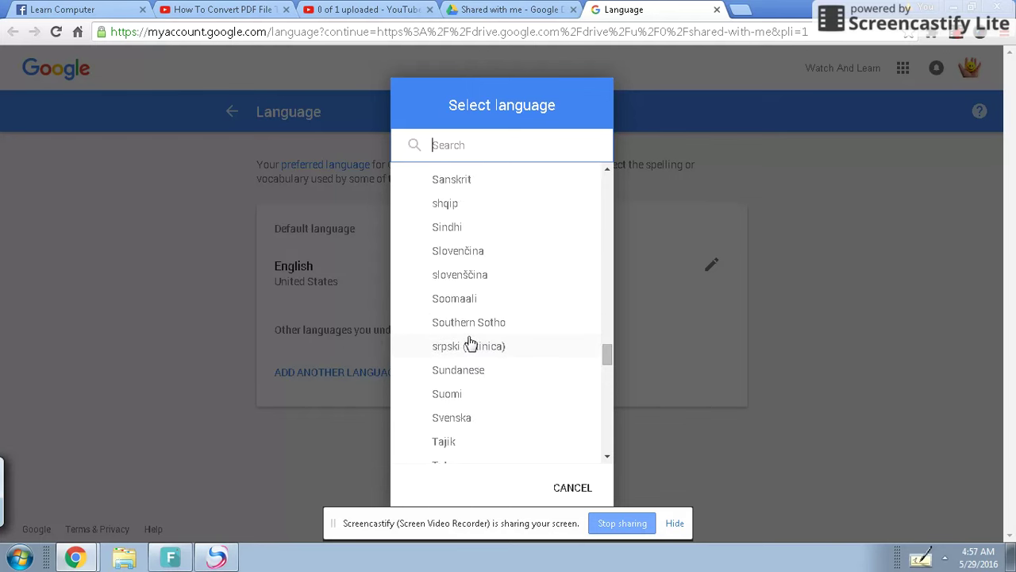
scroll(469, 341, up, 9)
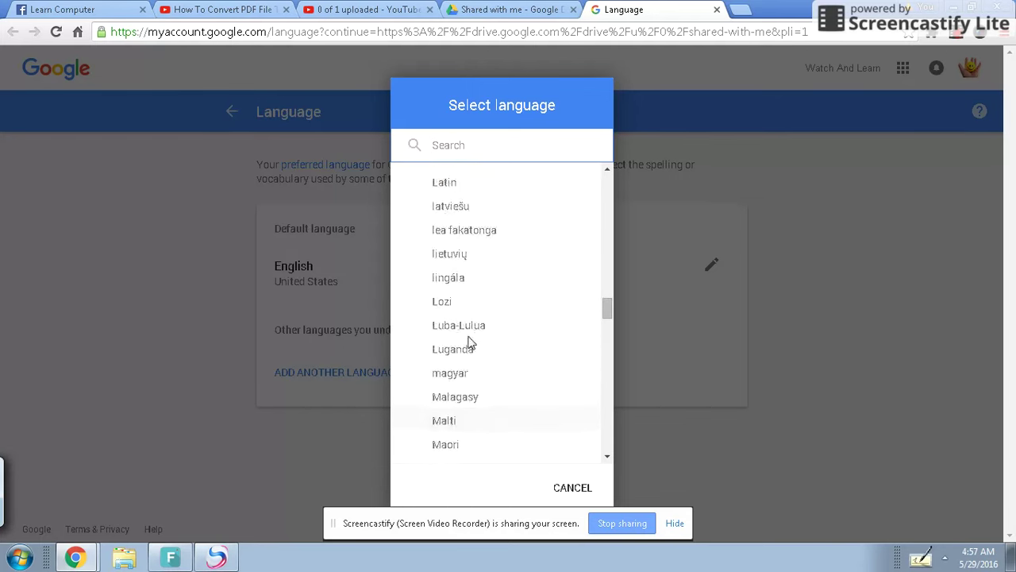
scroll(470, 340, up, 10)
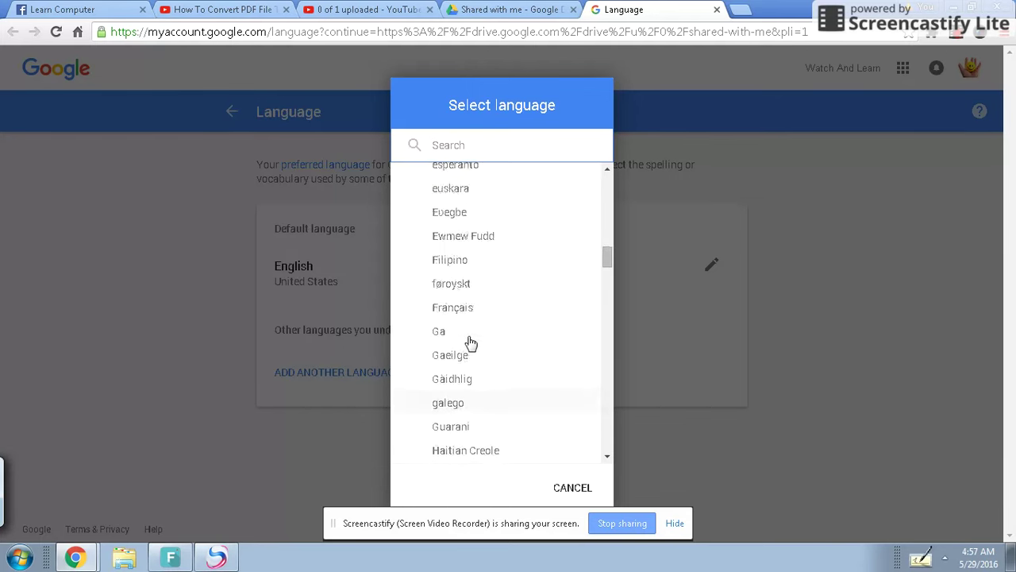
scroll(469, 341, down, 4)
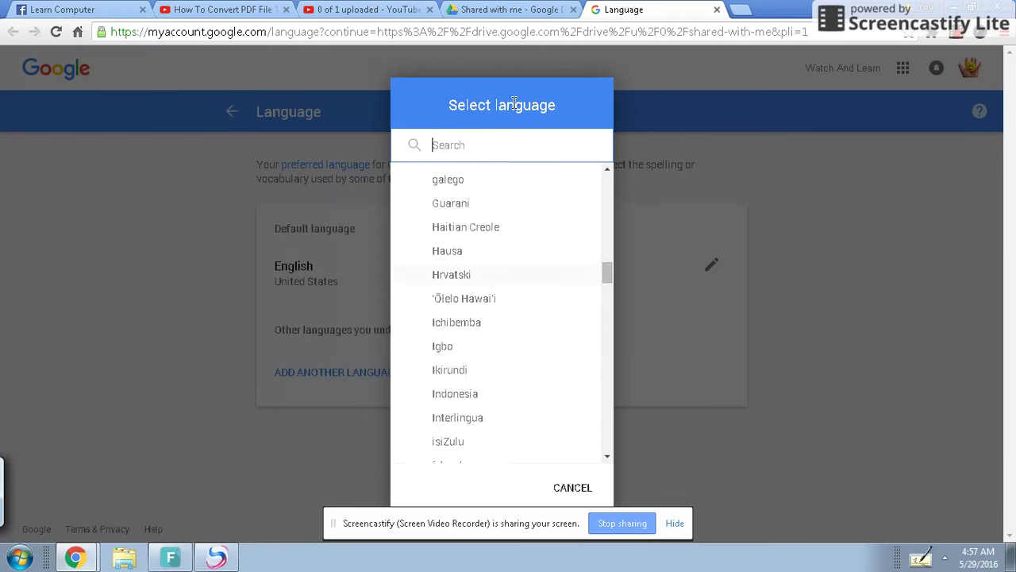
- Search the language list for "urd" and clear the search without choosing a language
click(469, 148)
text(urd)
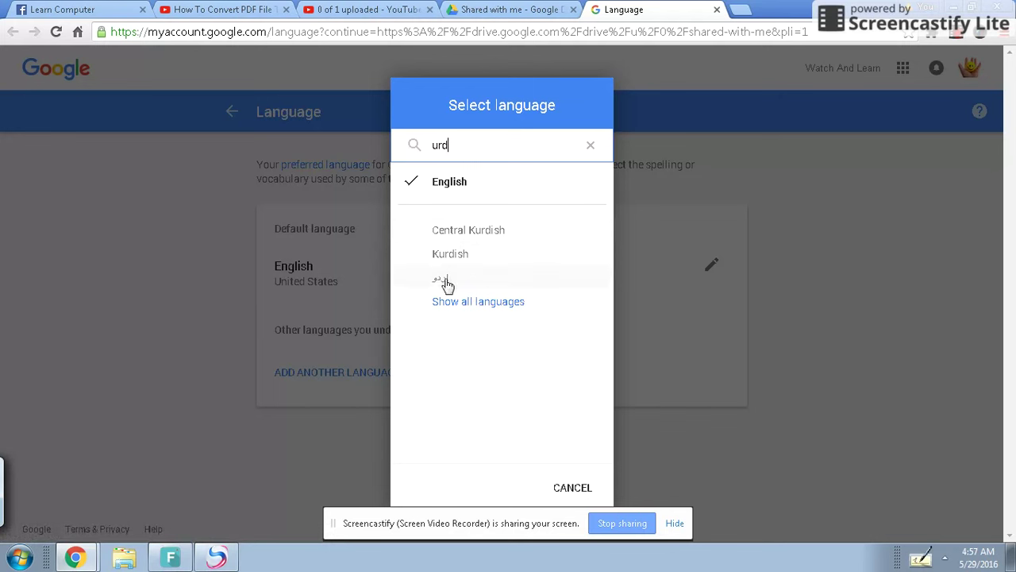
click(591, 148)
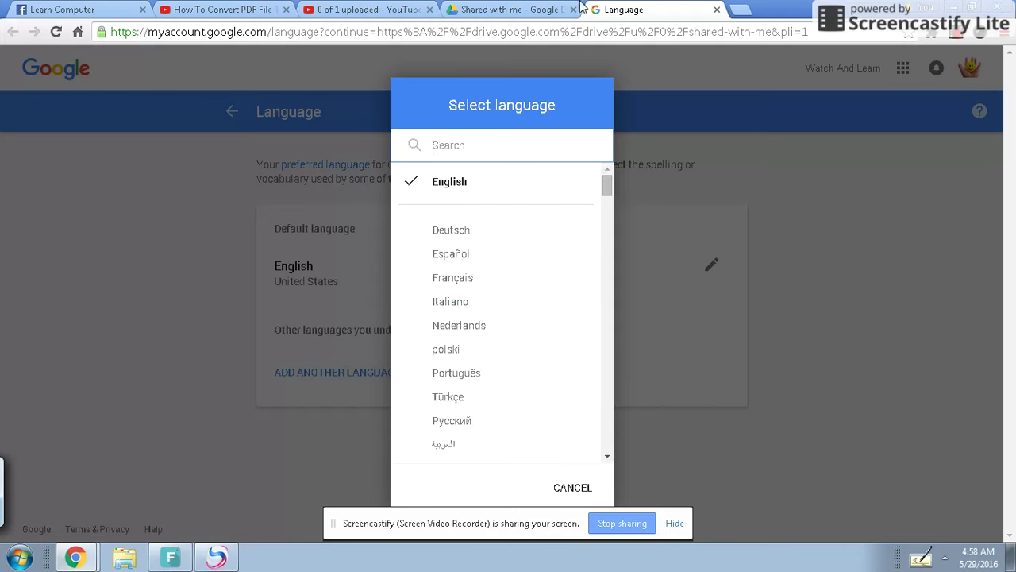
- Return to the Drive settings and close them, leaving the language page open
click(582, 7)
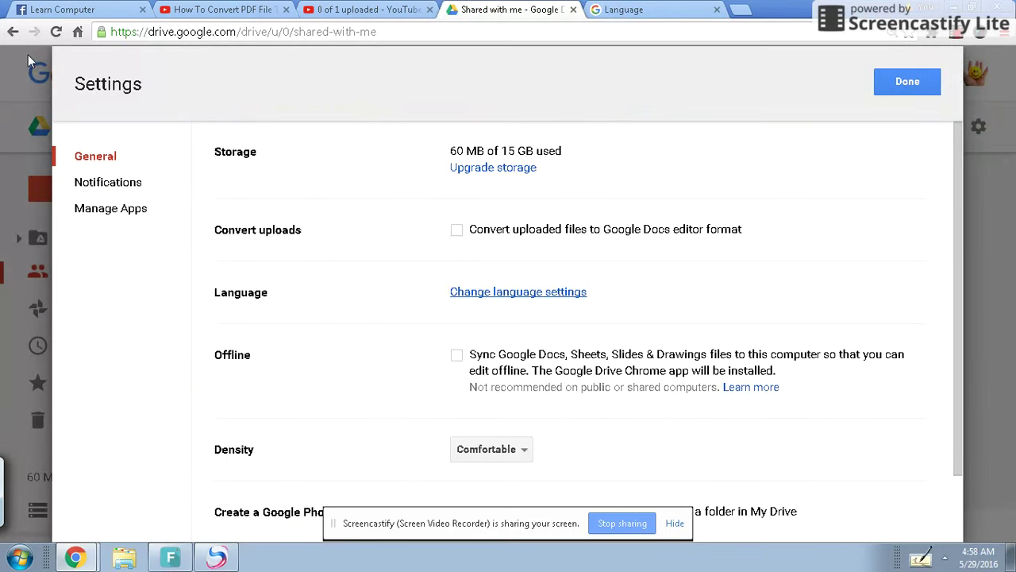
click(905, 82)
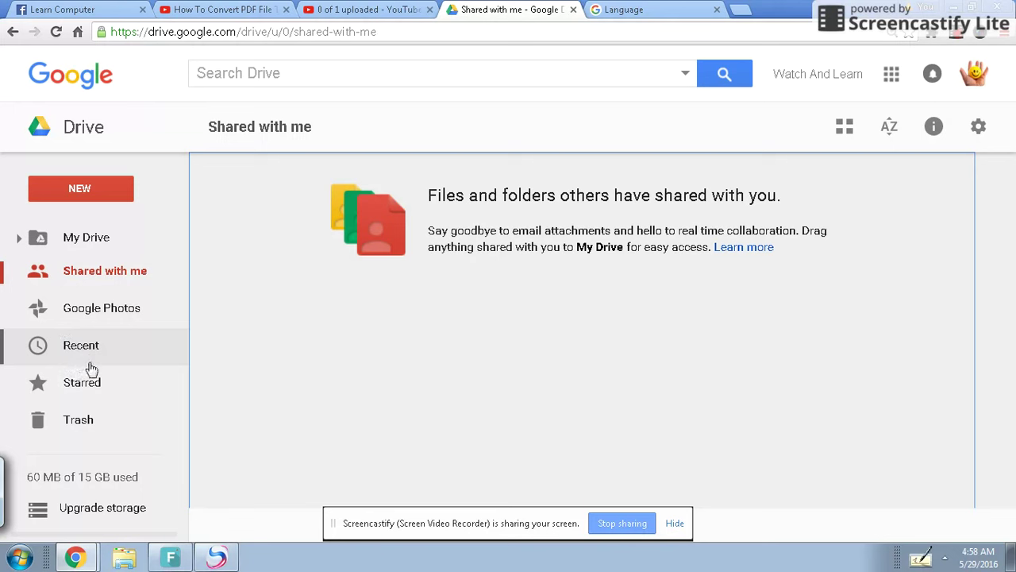
mouse_move(96, 477)
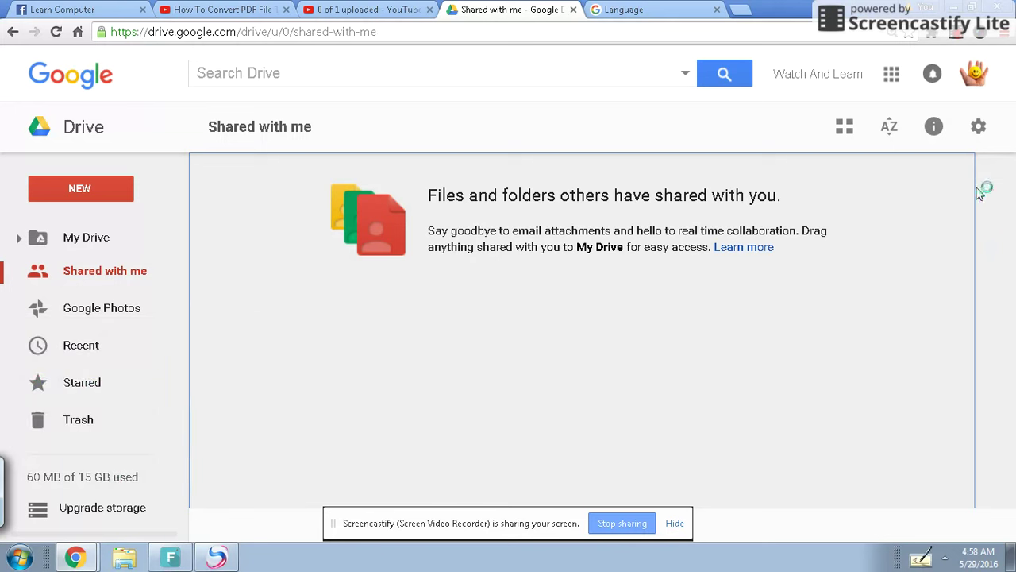
mouse_move(62, 512)
- Review the general settings of Drive once more, including the language entry, and close them
click(980, 129)
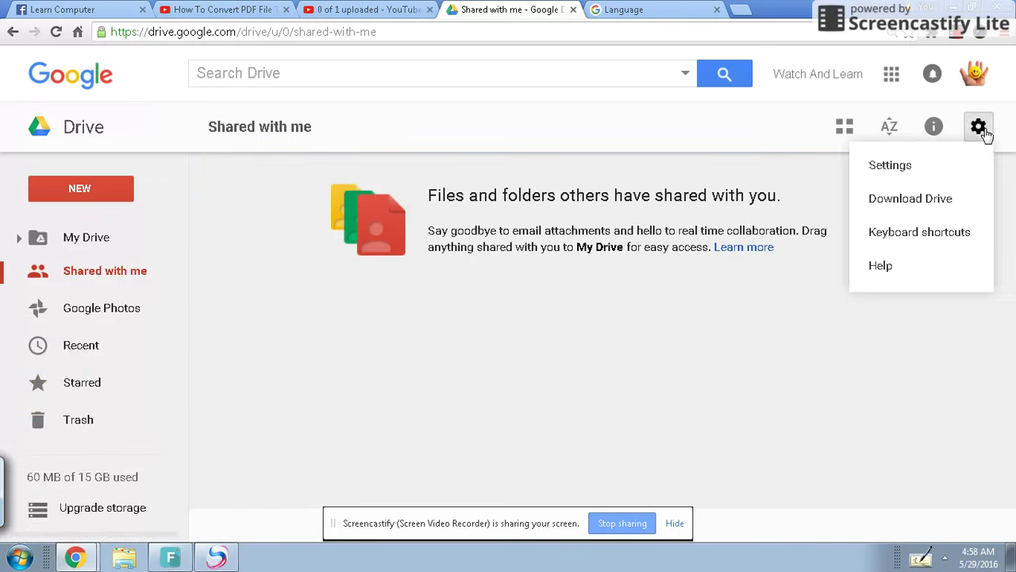
click(921, 169)
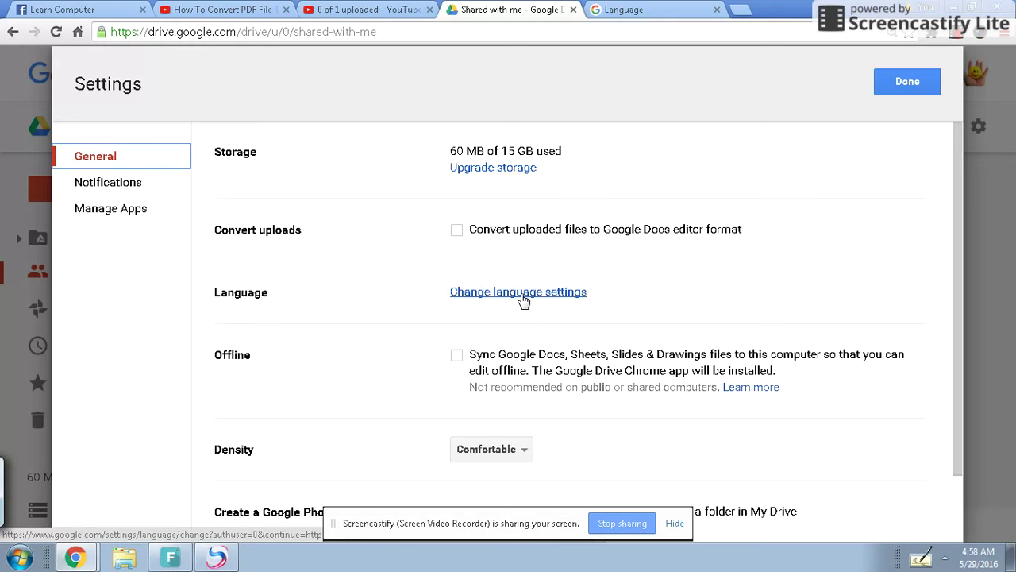
click(895, 83)
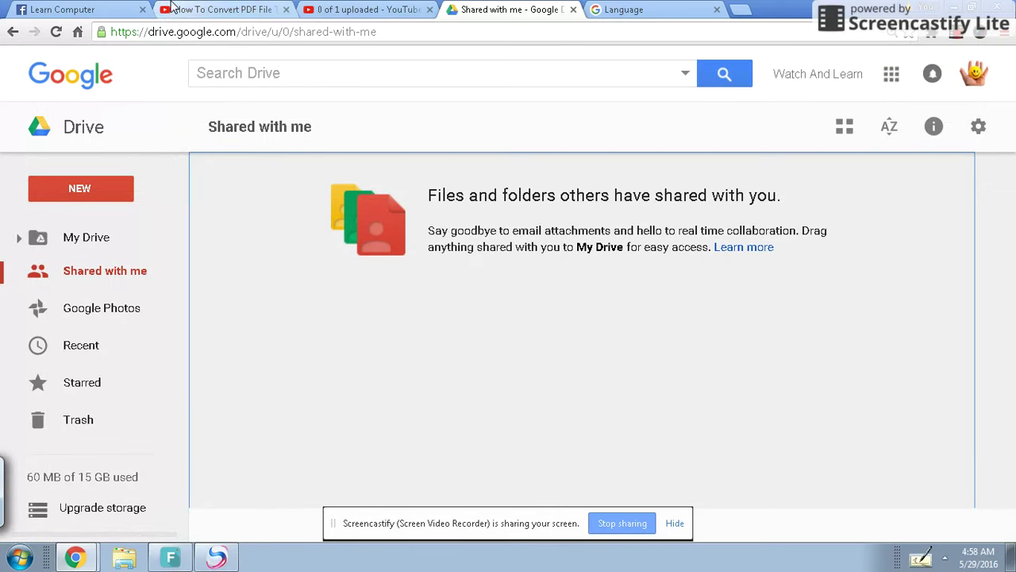
- Look over the open YouTube video page and the YouTube upload page, switching between them and Drive
click(208, 9)
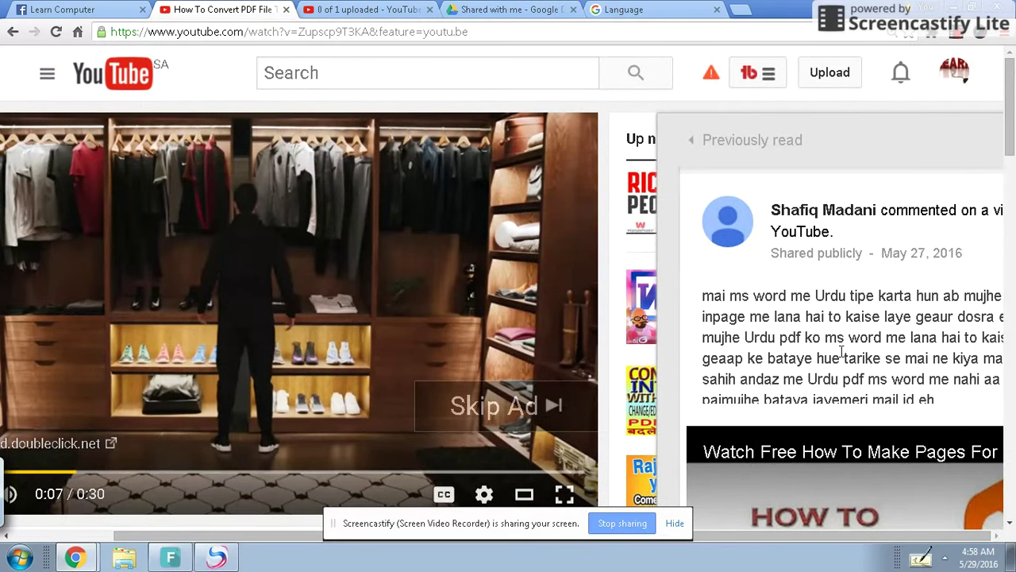
click(386, 11)
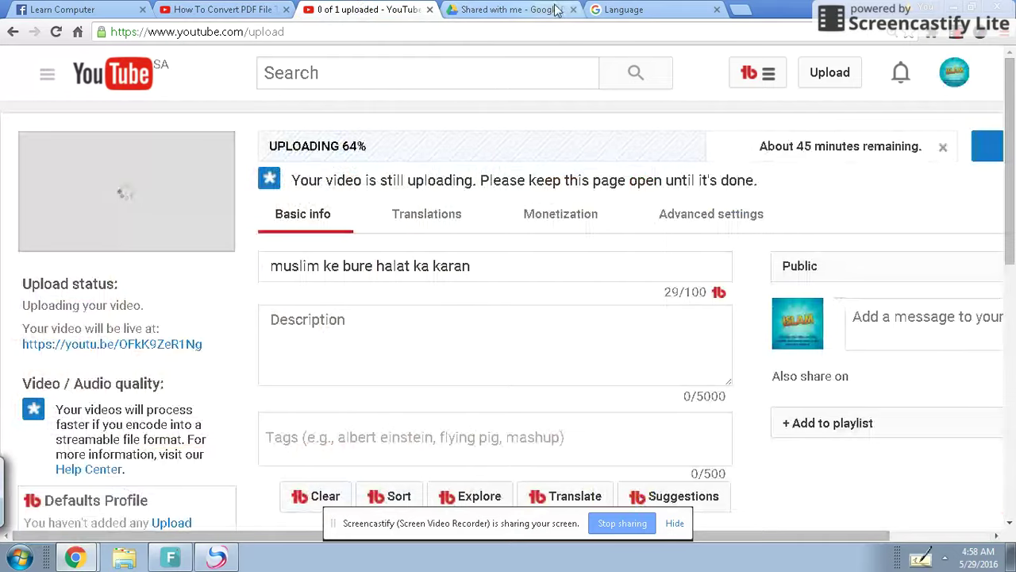
click(555, 10)
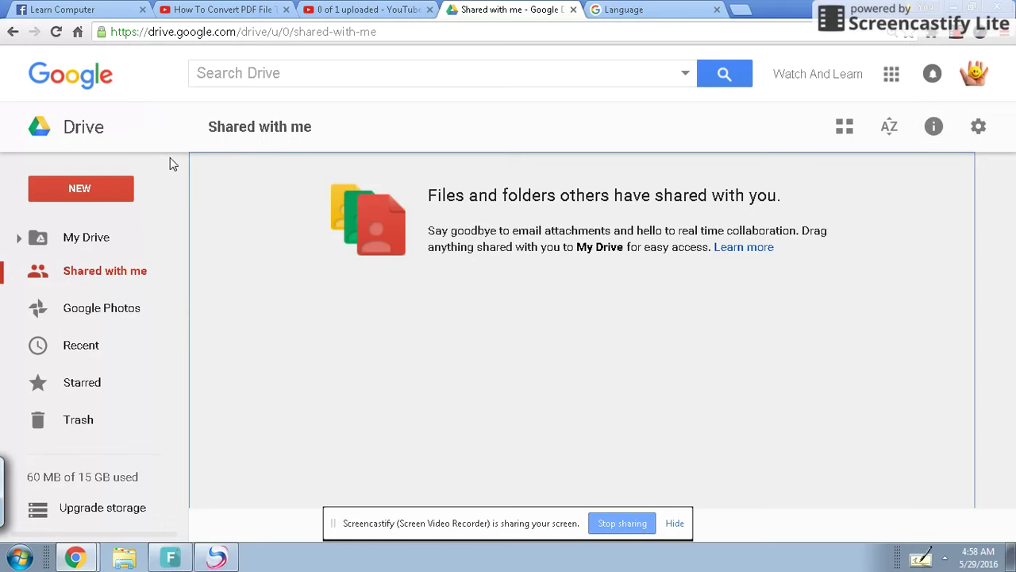
click(222, 9)
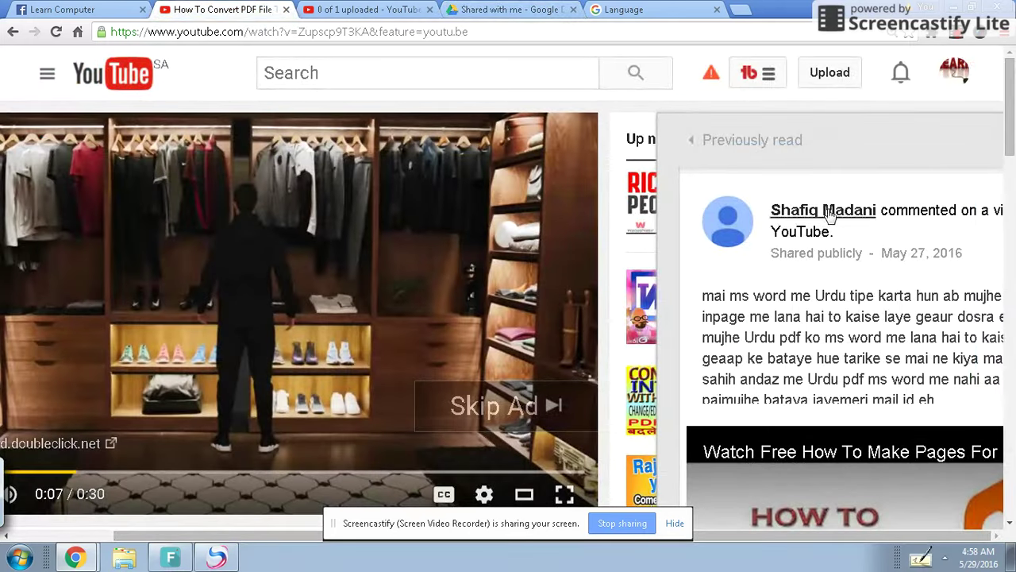
click(373, 9)
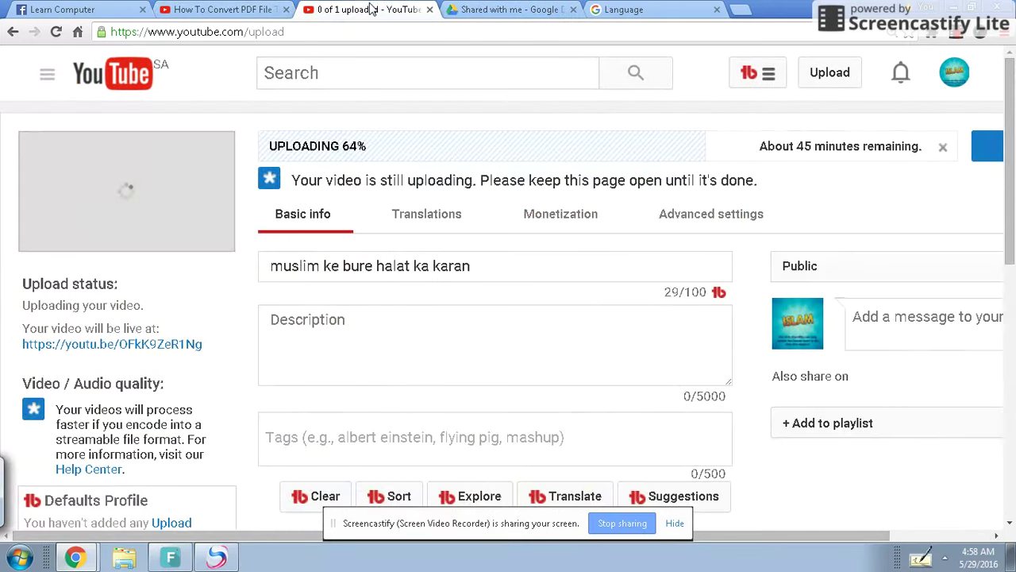
- Return to Drive's Shared with me page and close the Language page
click(450, 11)
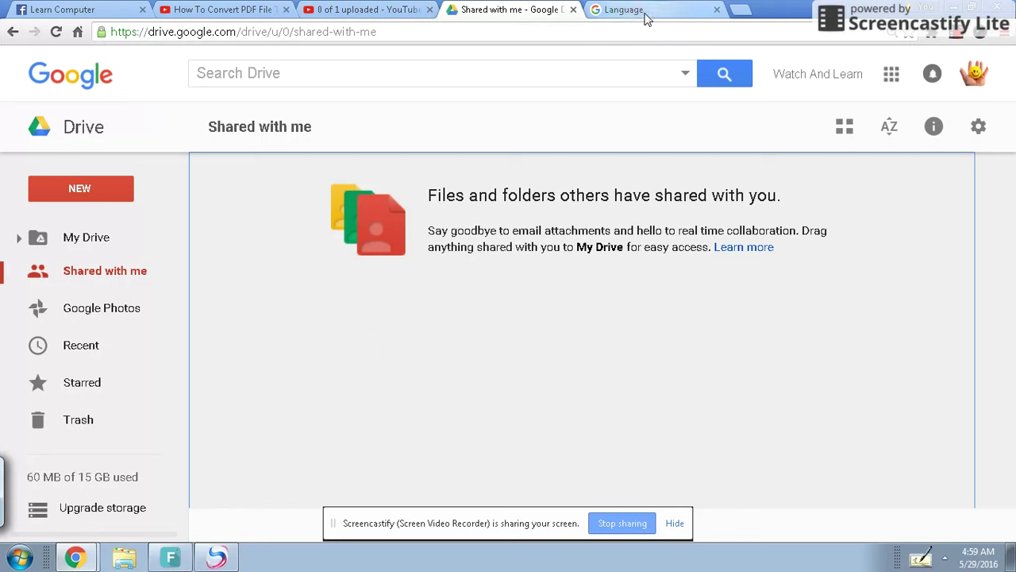
click(717, 10)
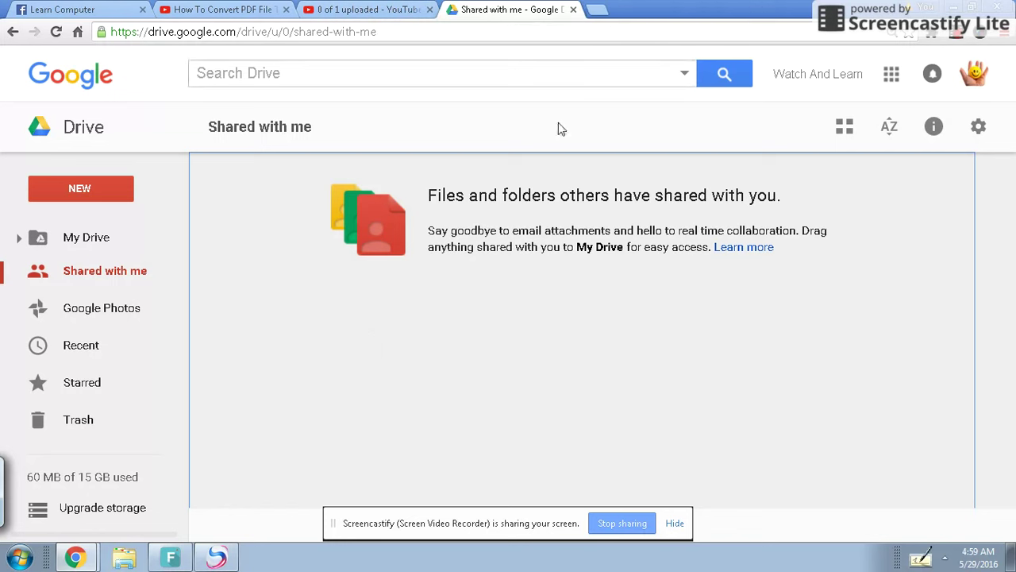